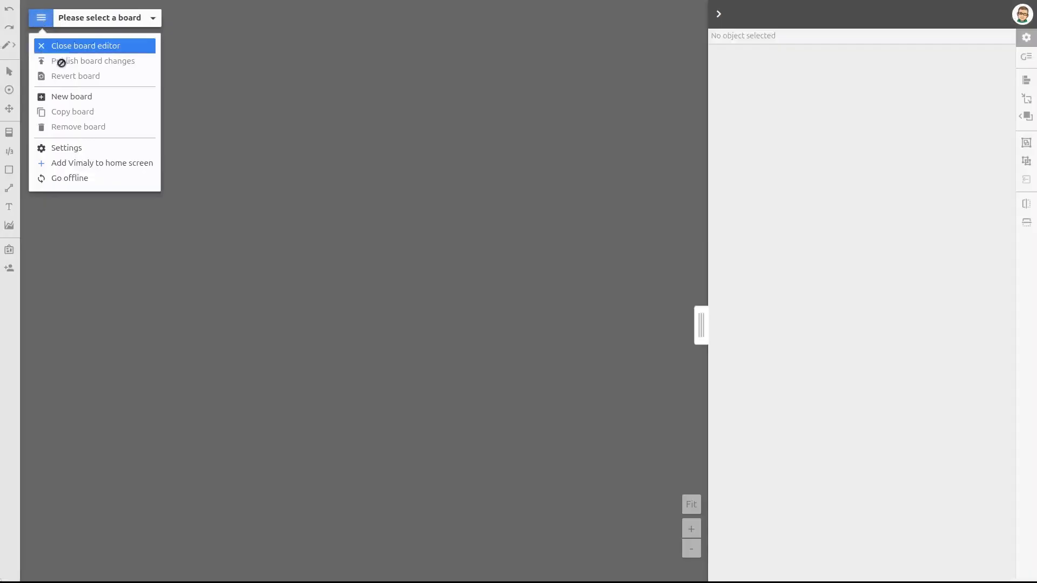
Create a new board named "To Do" for the Demo organization
left_click(62, 97)
left_click(459, 302)
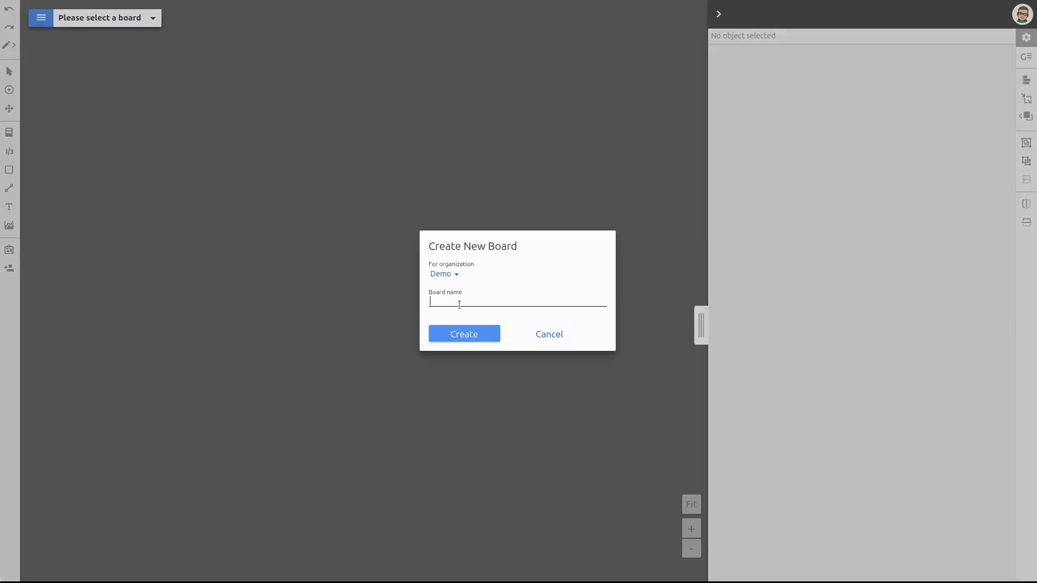
type("To Do")
left_click(472, 334)
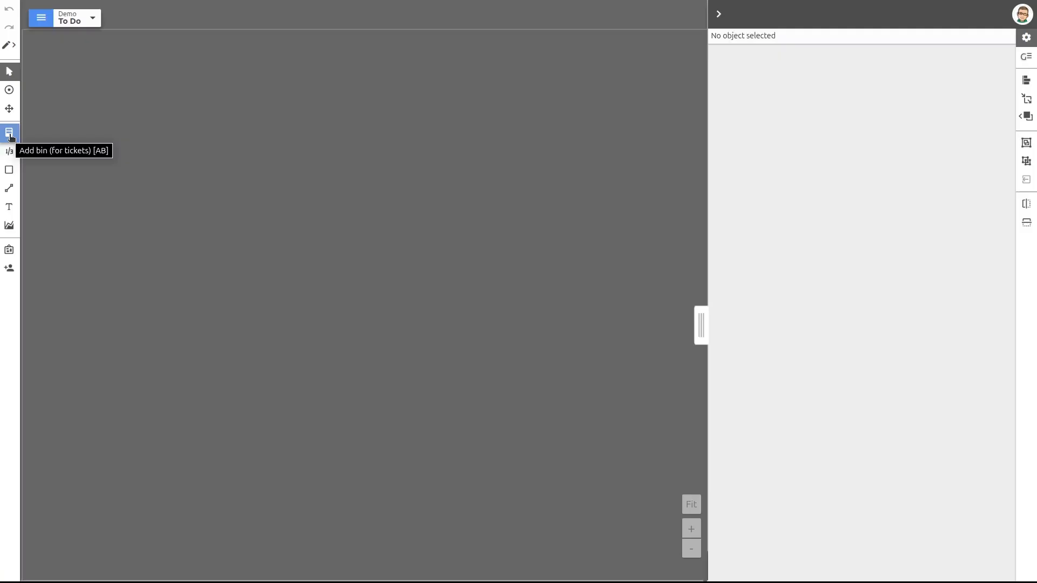
Check the keyboard shortcuts, then add a bin named "todo.To Do" and place it near the board's upper-left corner
key("question")
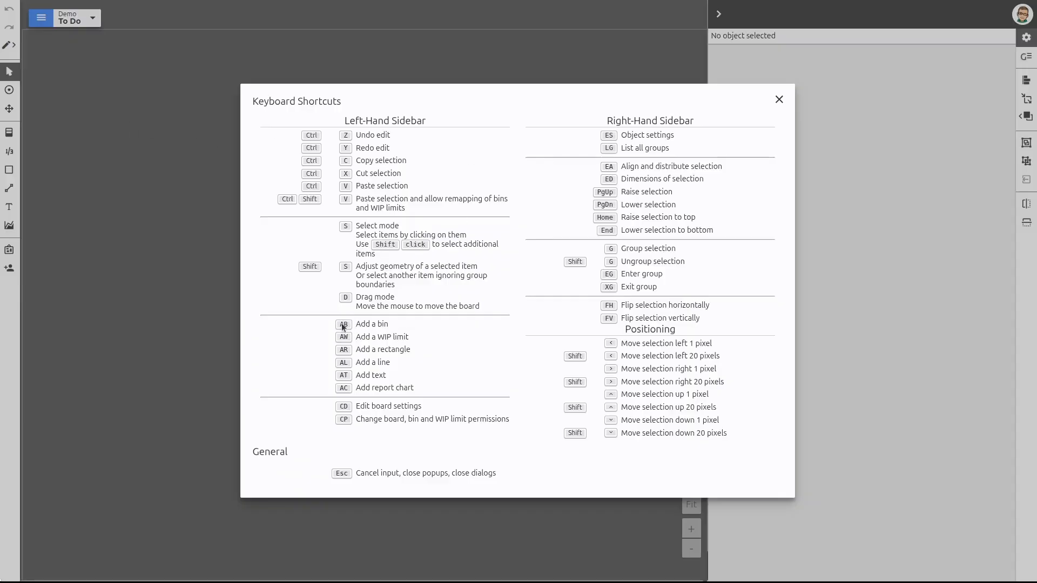
left_click(777, 100)
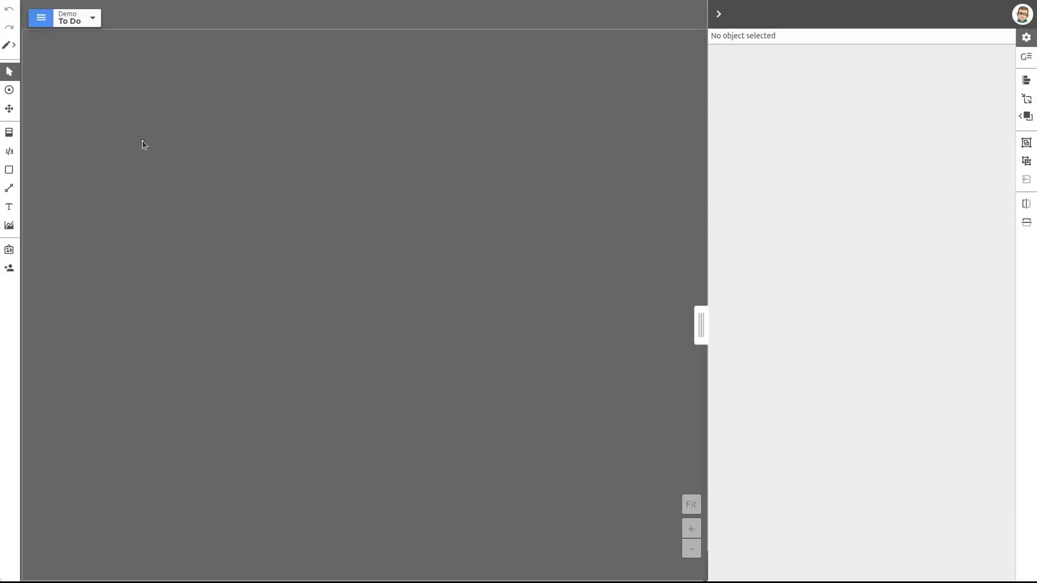
key("a")
key("b")
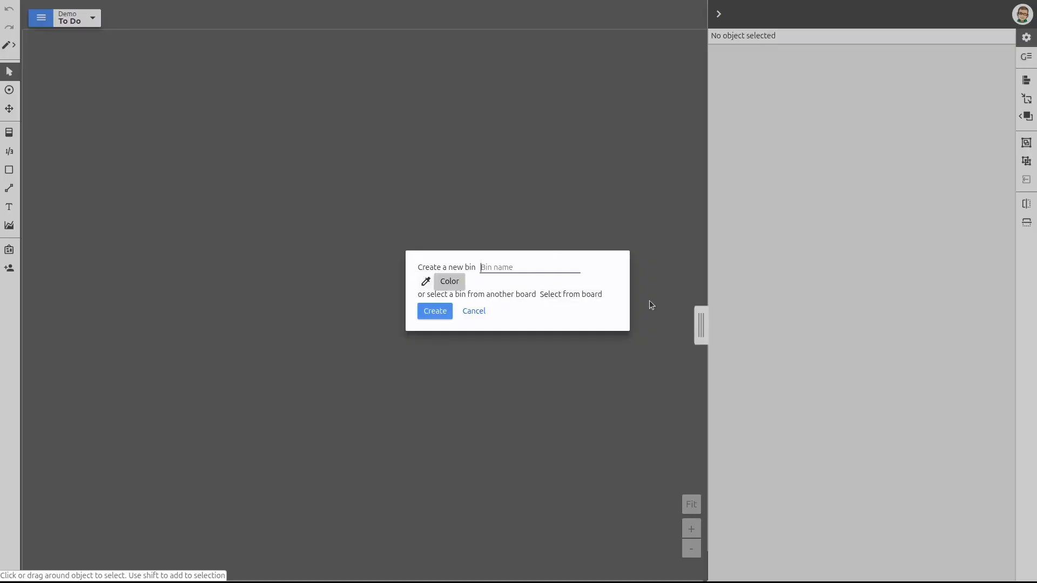
type("To Dotodo")
left_click(445, 314)
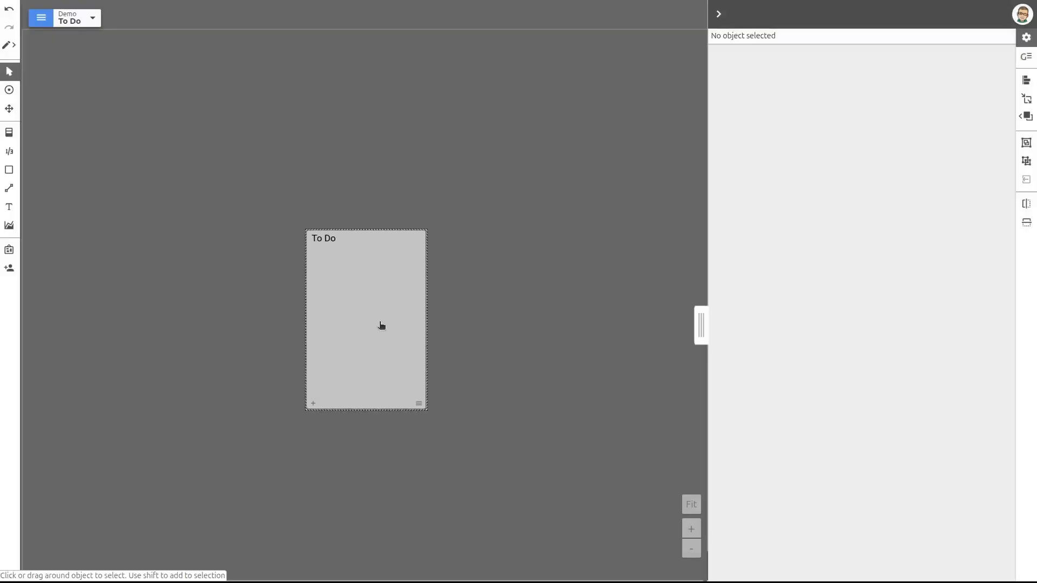
left_click_drag(382, 324, 123, 174)
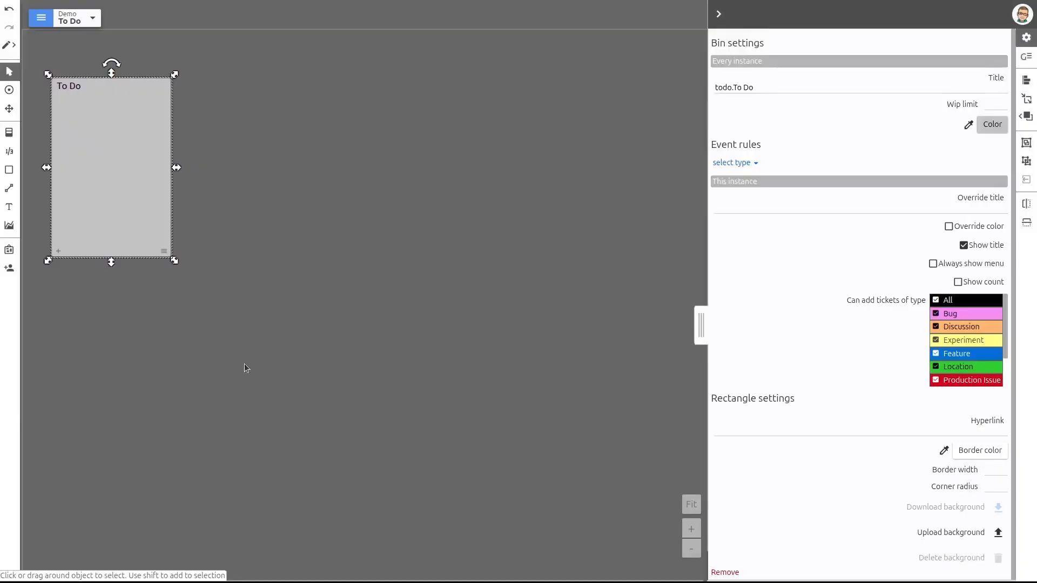
Add a bin named "todo.In Progress" and place it just right of the To Do bin
type("b")
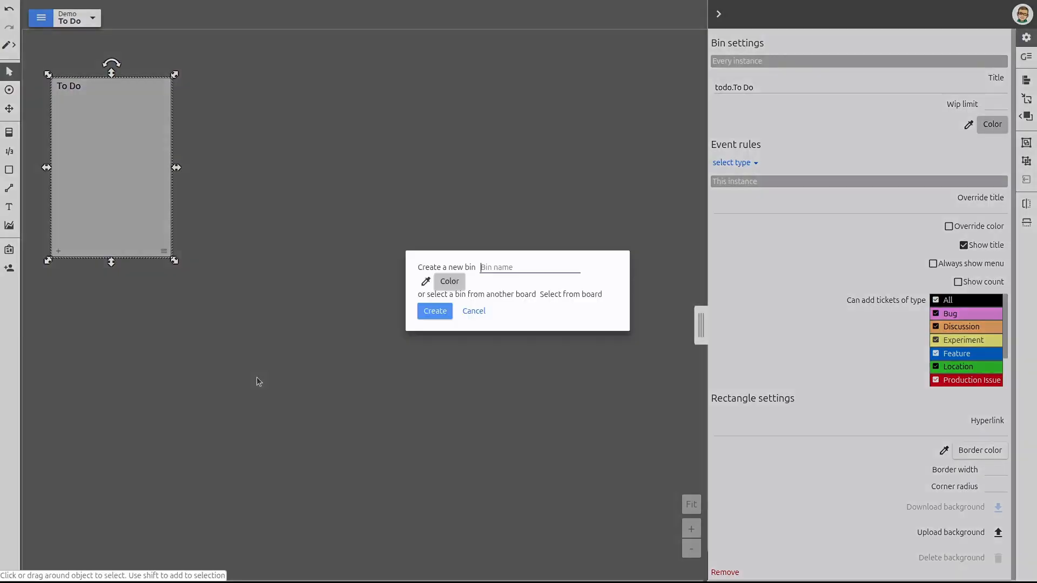
type("todo")
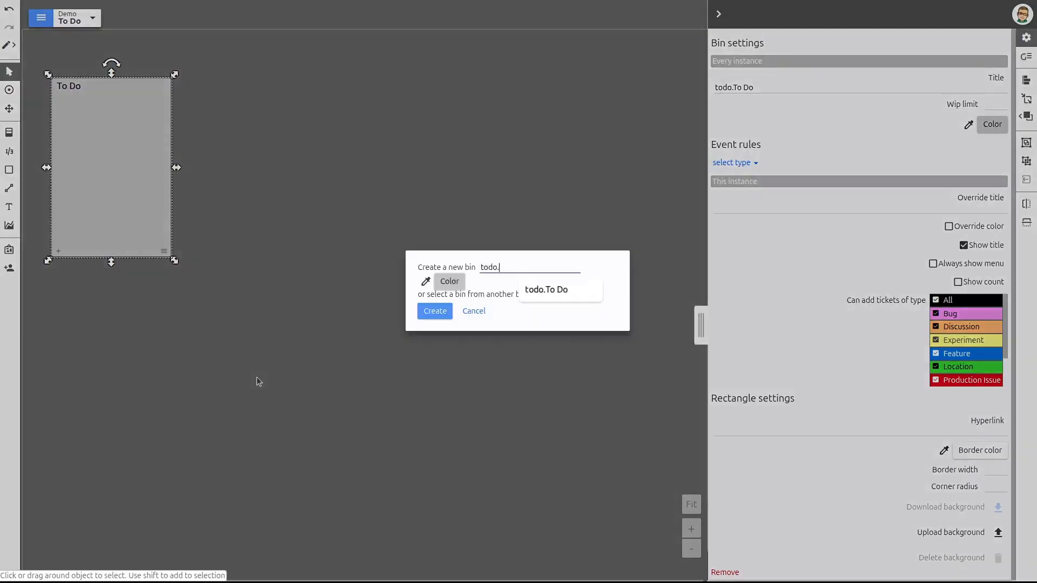
type(".In Progress")
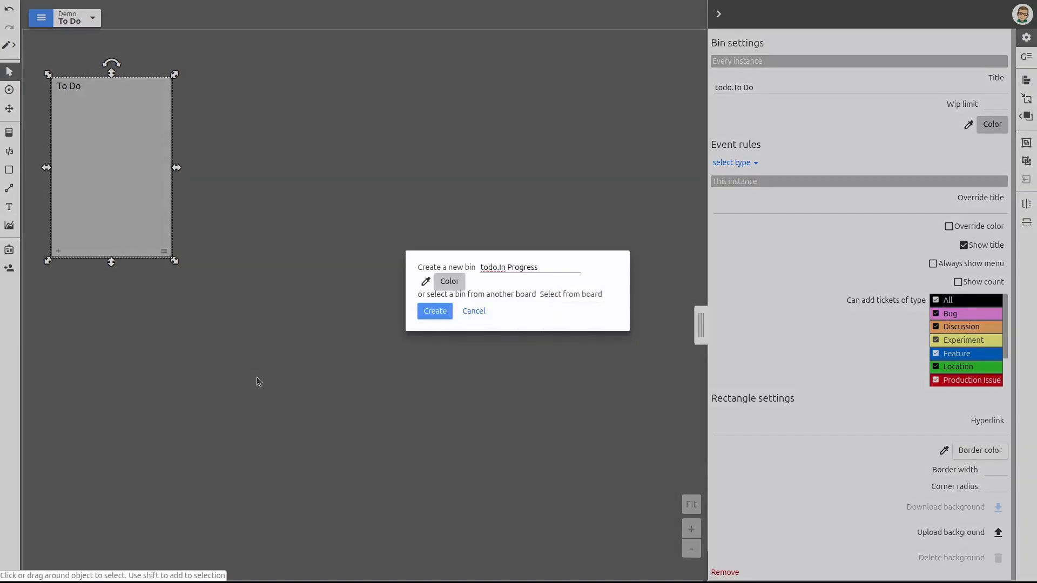
key("Return")
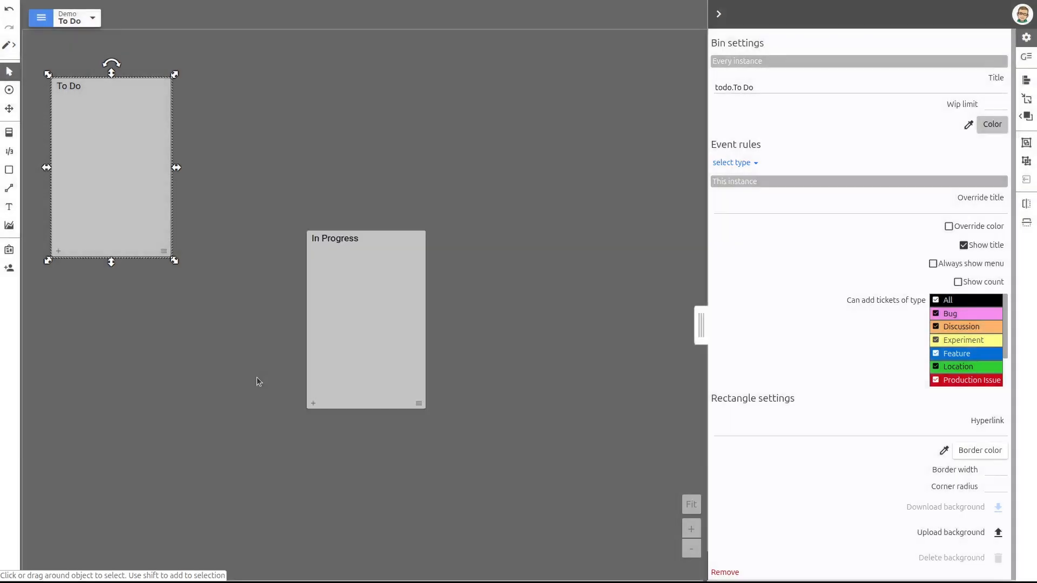
left_click_drag(342, 308, 260, 191)
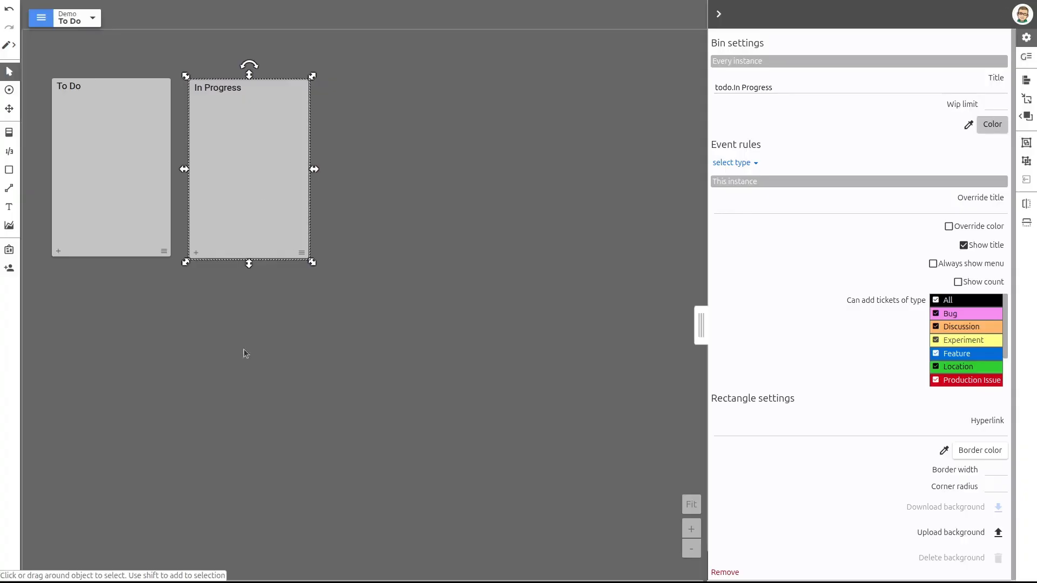
Examine the hidden "todo." prefix in the title setting of the To Do bin
left_click(99, 128)
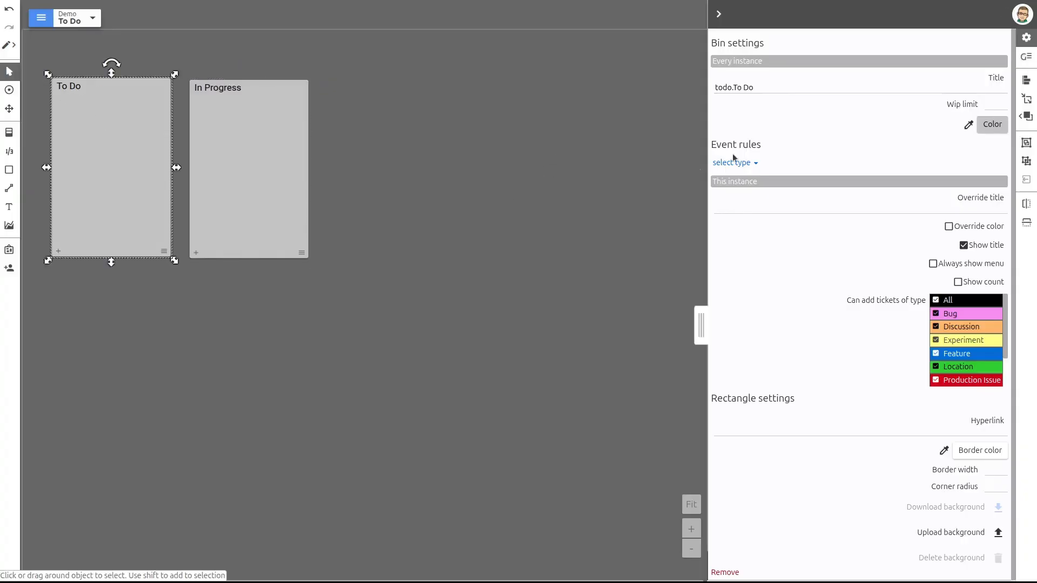
double_click(732, 86)
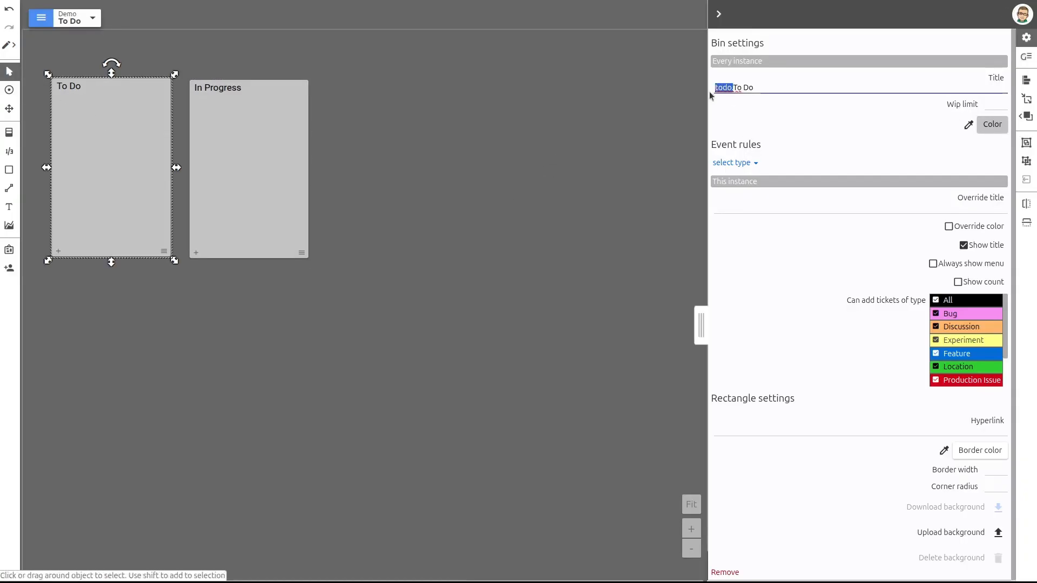
left_click(722, 87)
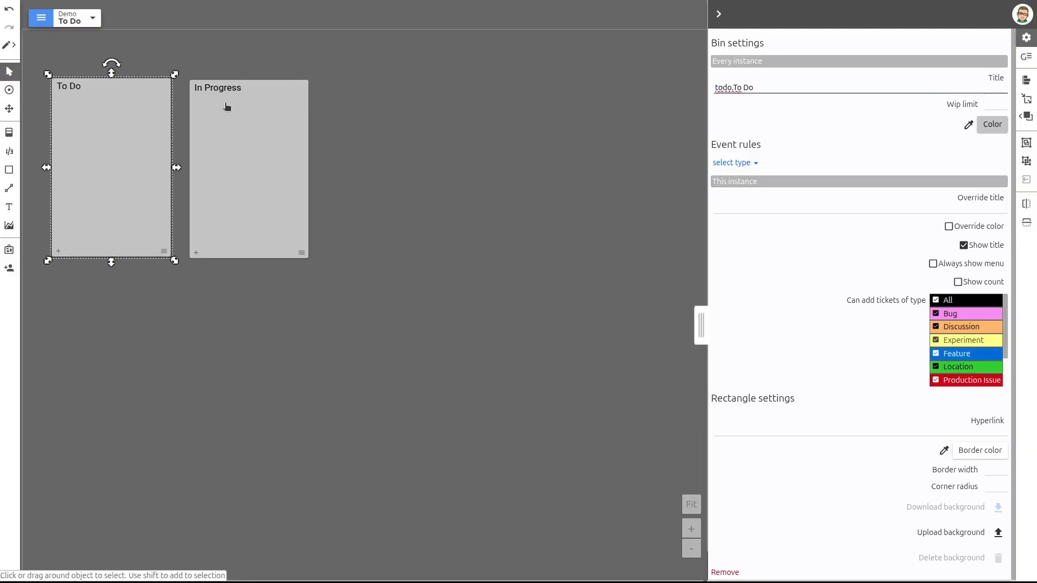
left_click_drag(733, 87, 713, 93)
left_click(723, 89)
left_click(495, 247)
Resize the To Do bin to a uniform width of 150 and a uniform height of 200
left_click(109, 132)
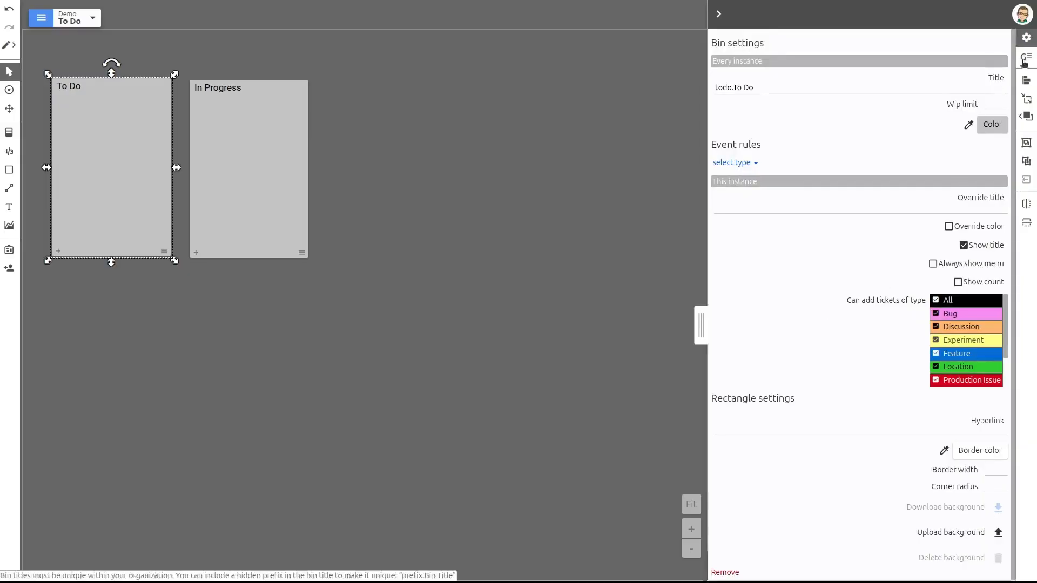
left_click(1026, 99)
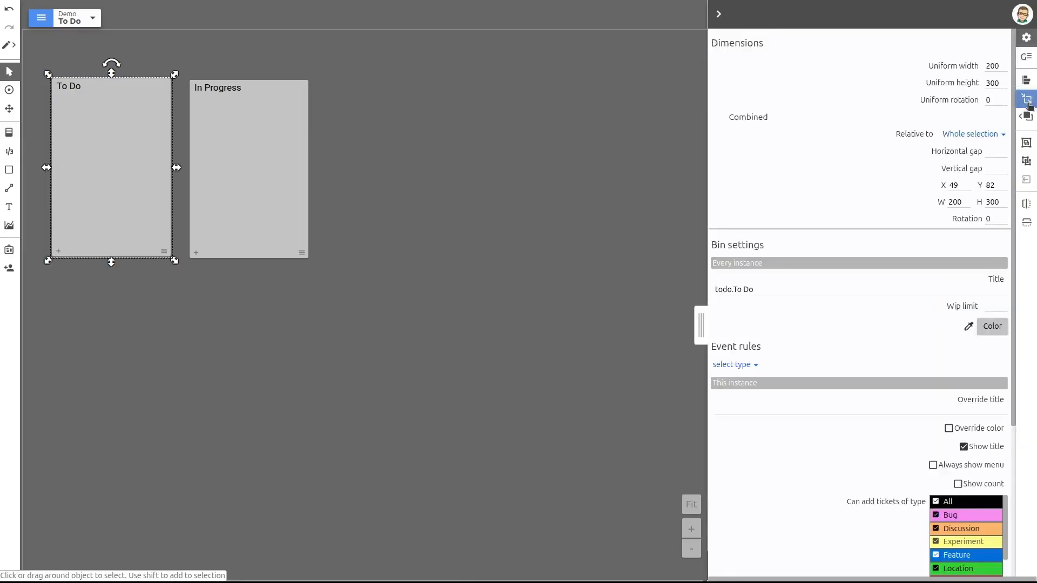
double_click(995, 66)
type("150")
key("Tab")
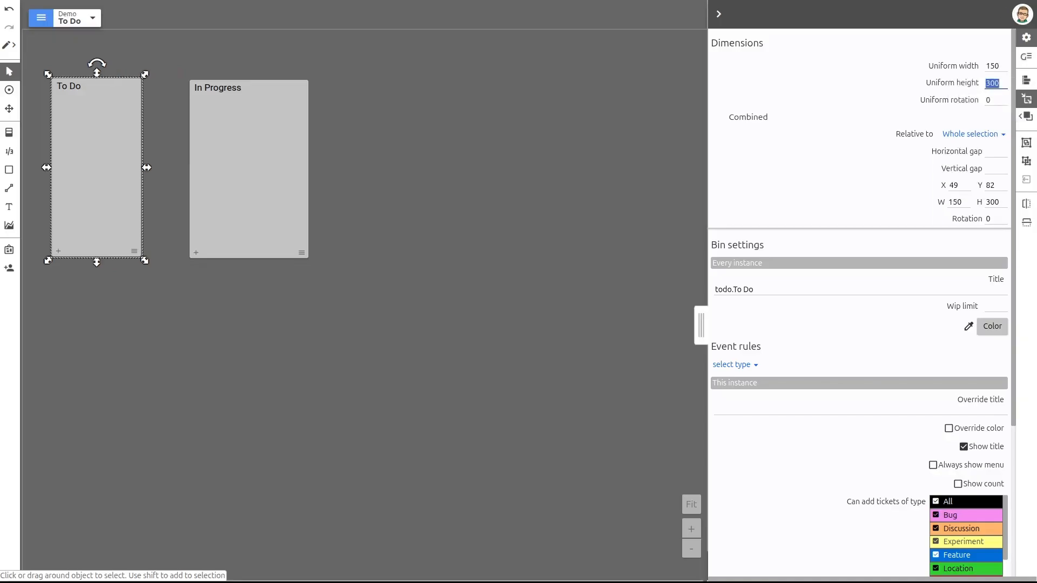
type("200")
key("Tab")
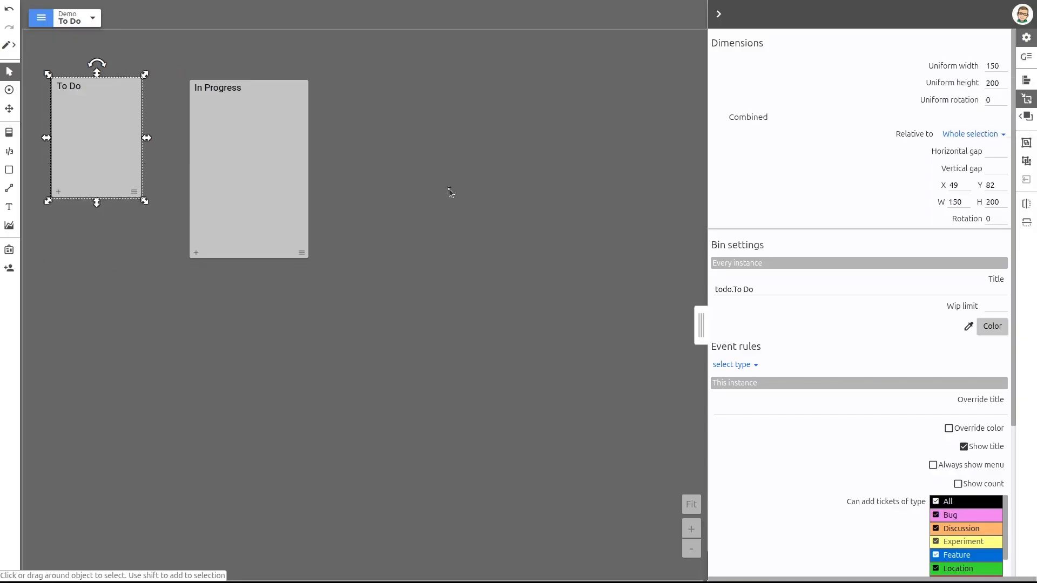
left_click(449, 193)
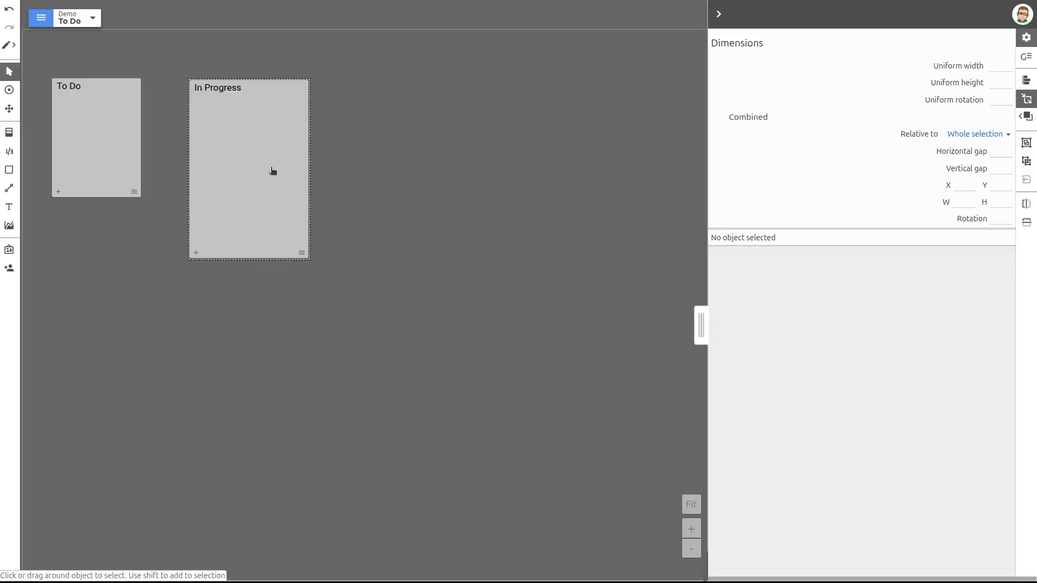
Select both bins together and set their uniform width to 150 and uniform height to 200
left_click(96, 125)
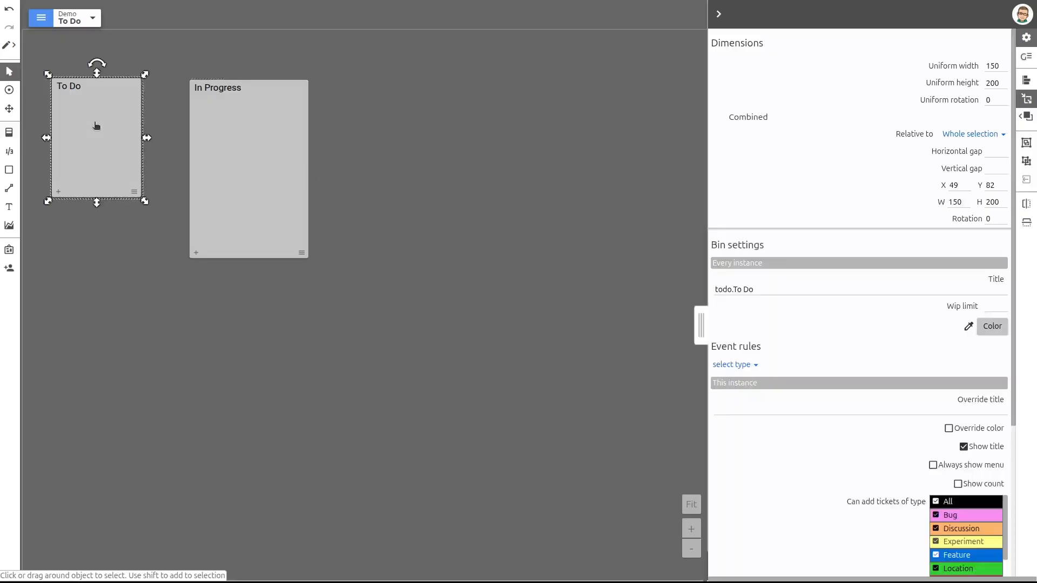
left_click(258, 142, "shift")
double_click(998, 62)
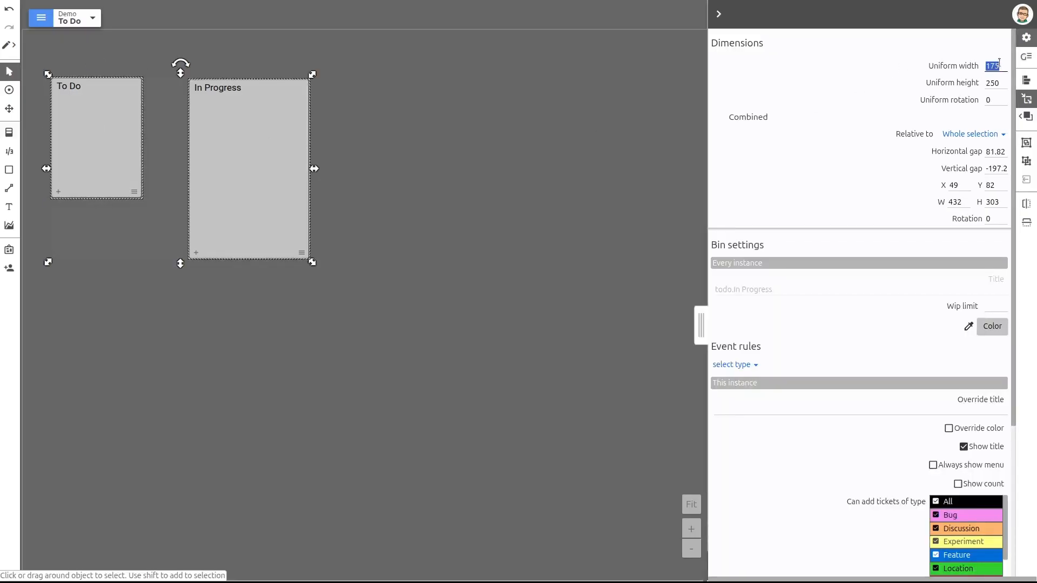
type("150")
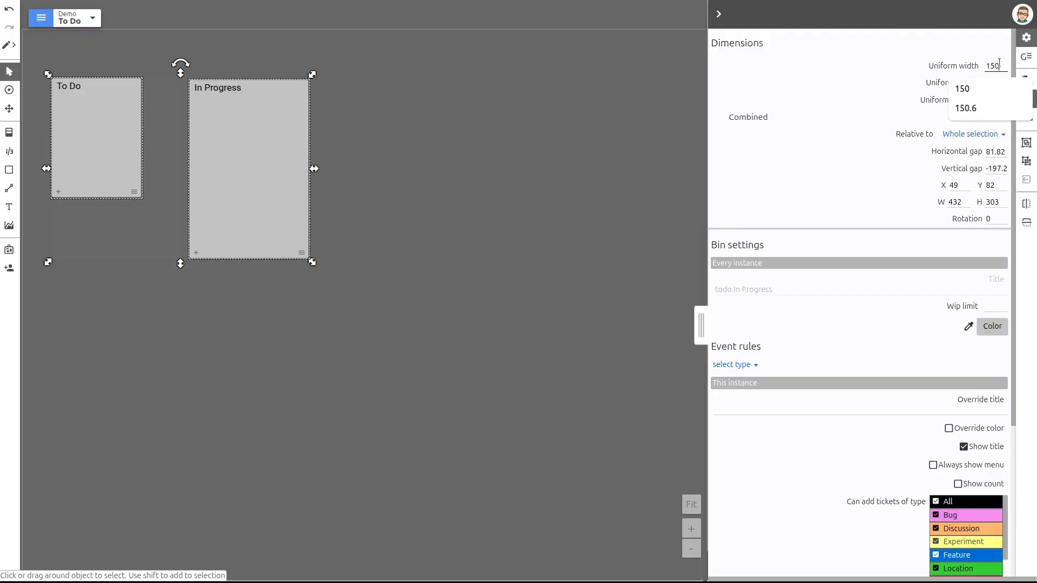
key("Tab")
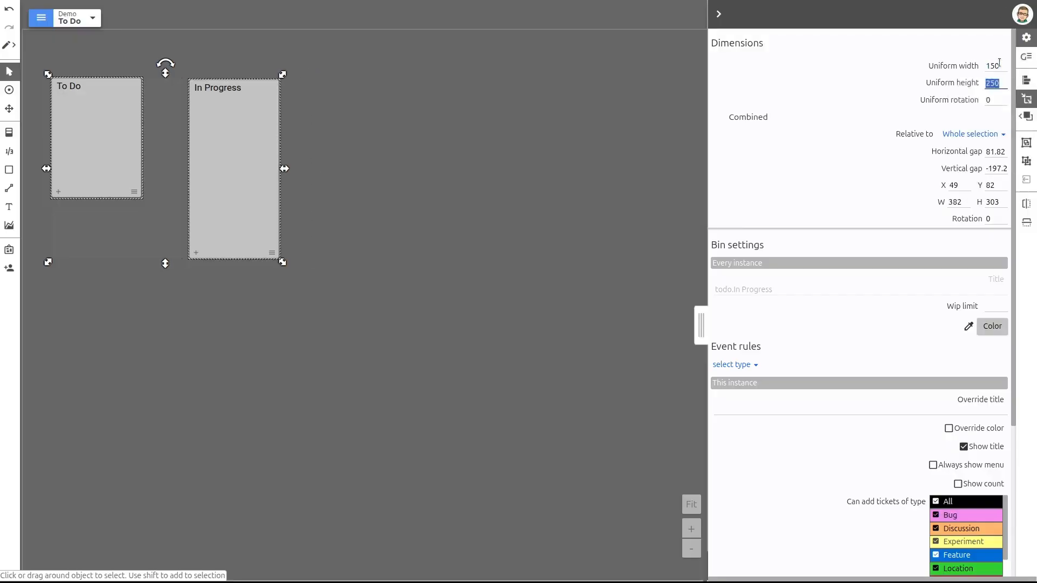
type("200")
key("Tab")
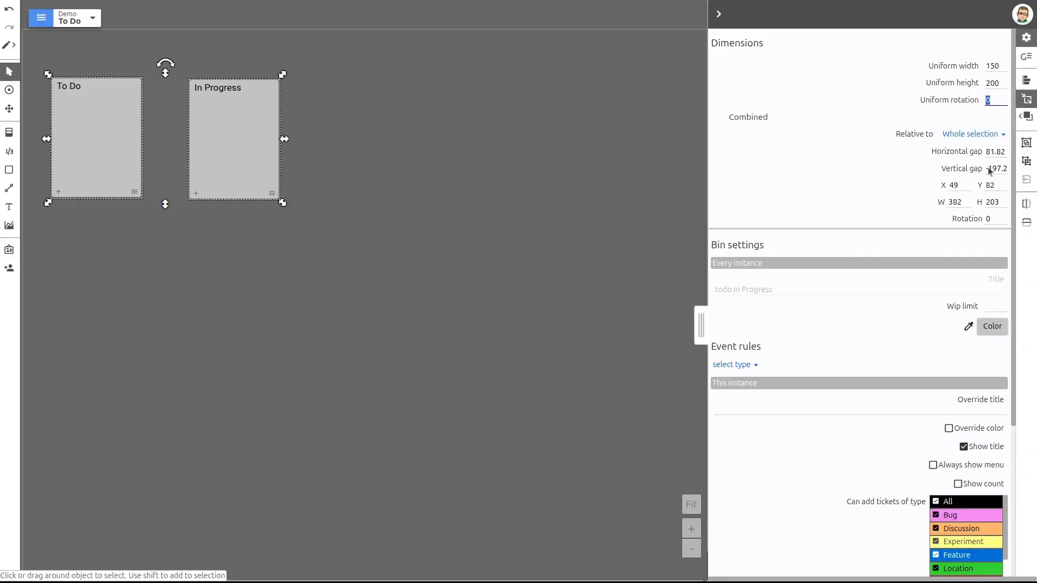
Set the horizontal gap between the two bins to 5 and align their top edges relative to the first selected
left_click(1002, 151)
type("5")
key("Tab")
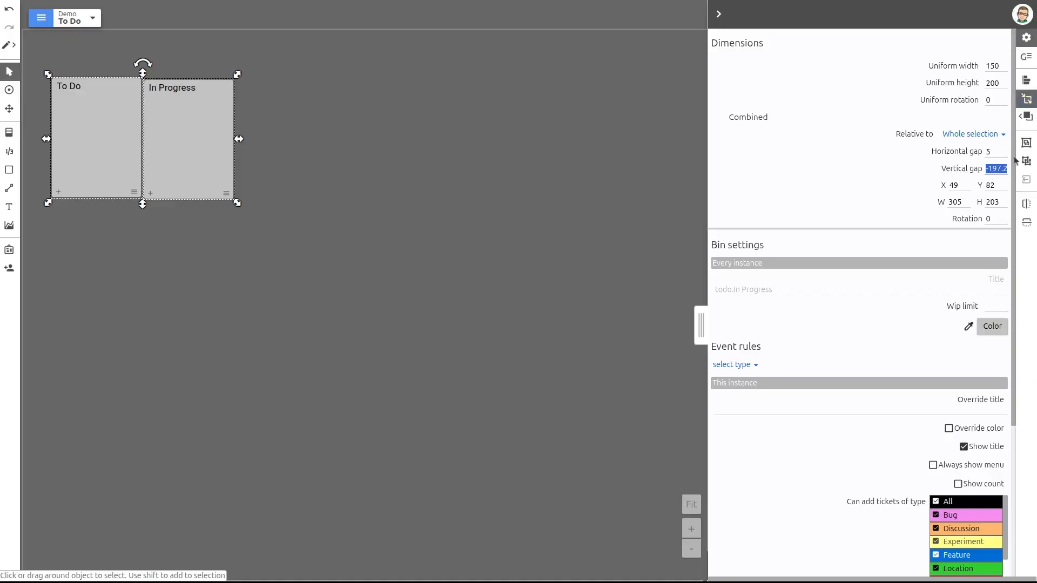
left_click(1027, 84)
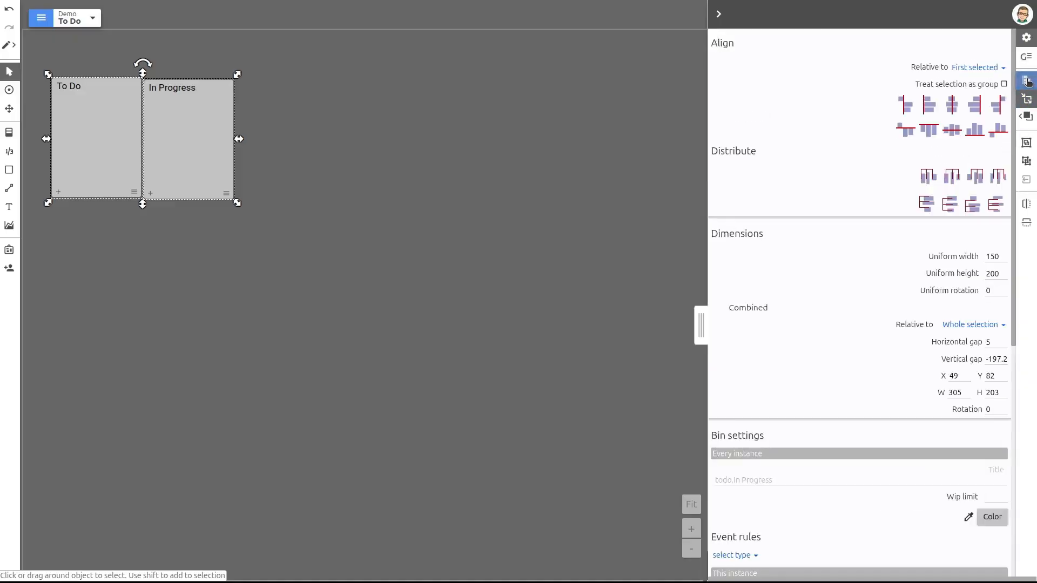
left_click(930, 130)
left_click(489, 150)
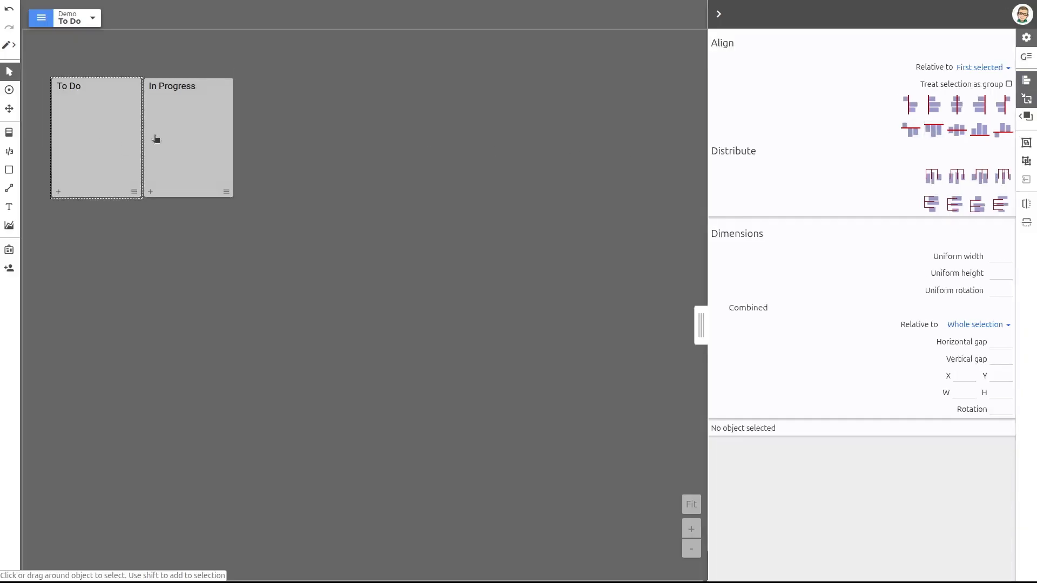
Move both bins together closer to the board's upper-left corner, to about X 25, Y 26
left_click_drag(287, 261, 46, 73)
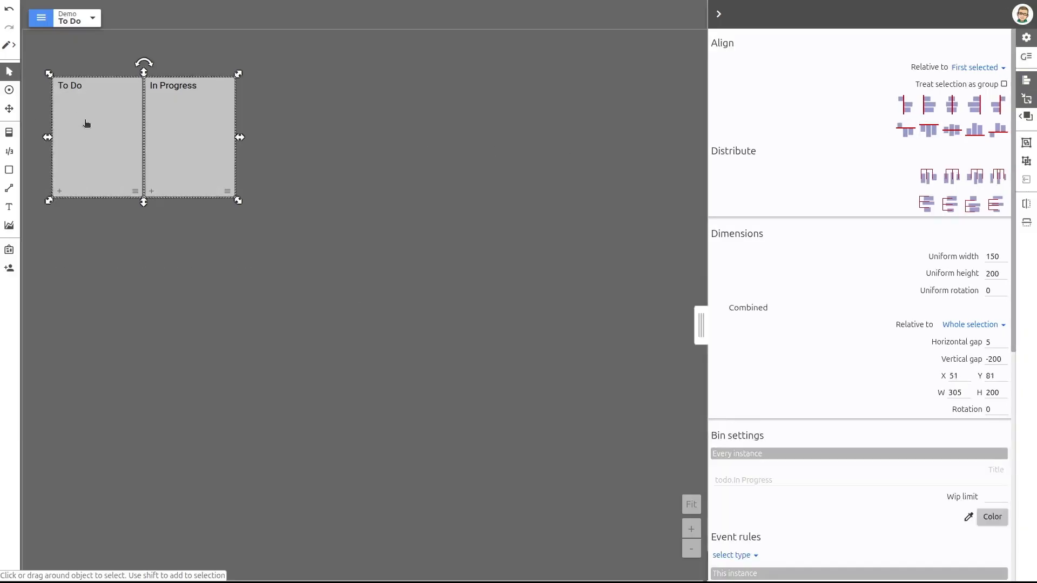
left_click_drag(89, 130, 75, 96)
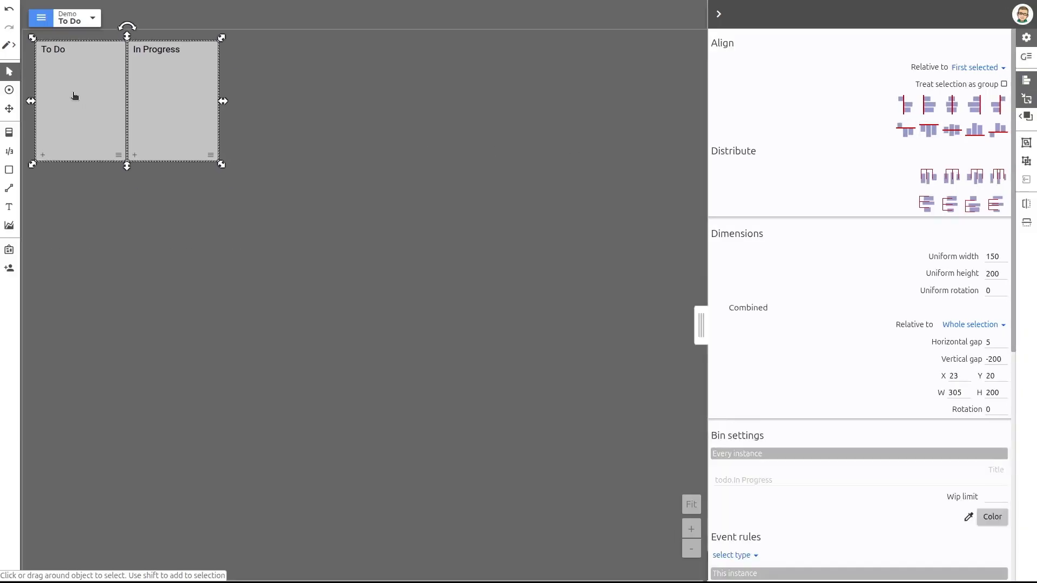
left_click(169, 262)
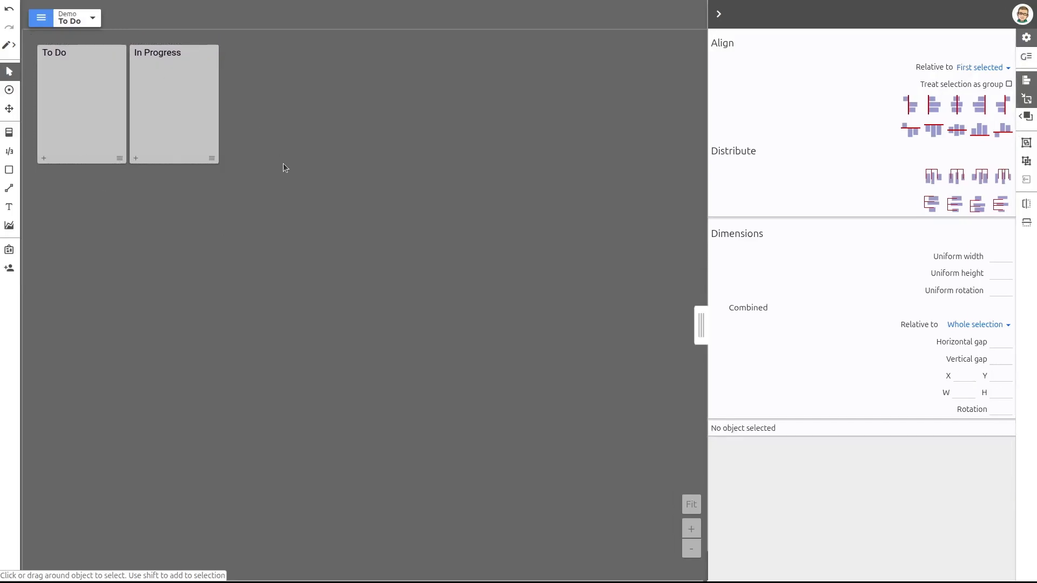
Restrict the To Do bin so that only Story tickets can be added to it
left_click(56, 150)
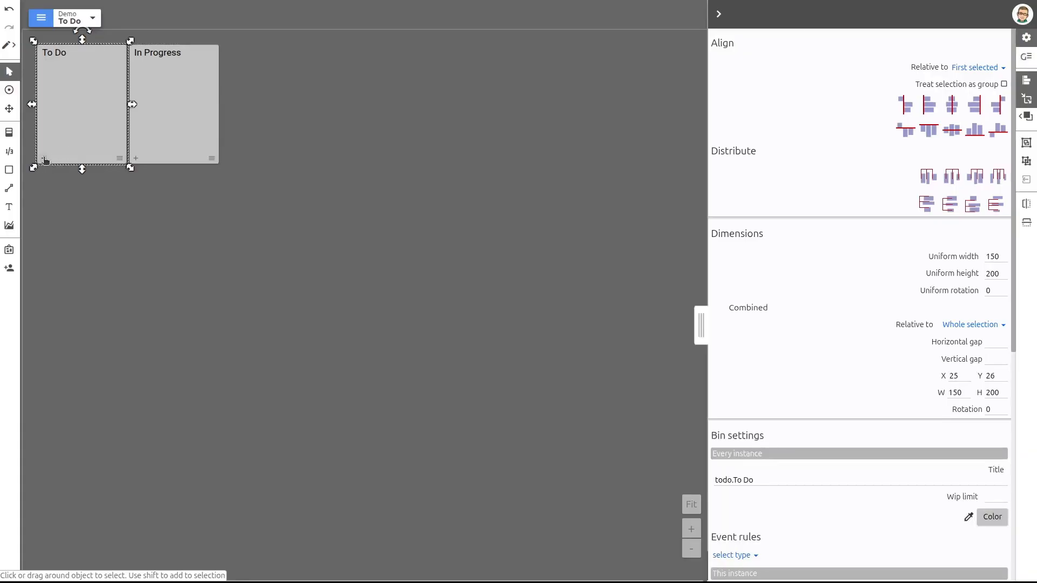
left_click(173, 125, "shift")
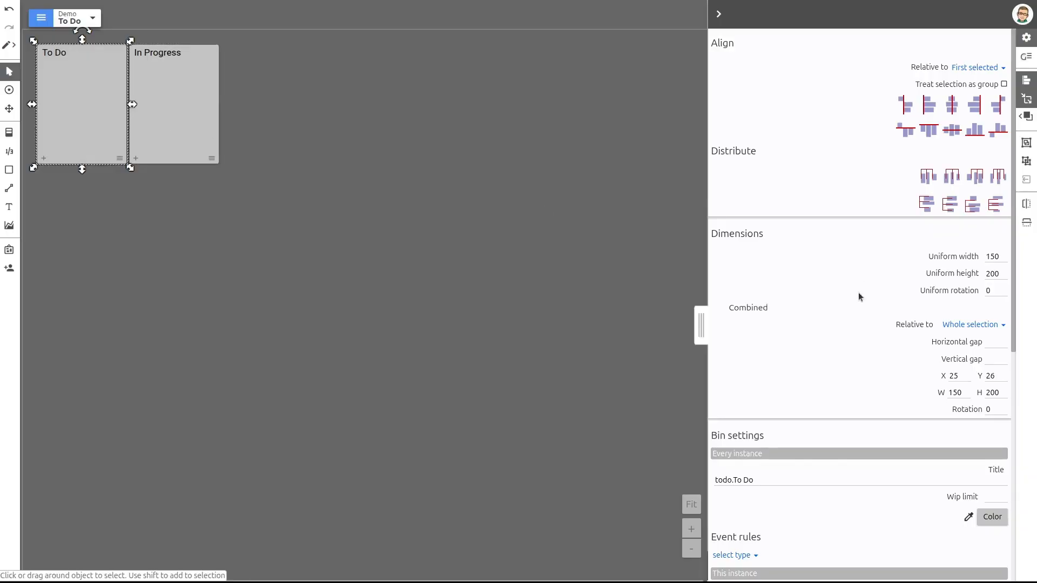
scroll(862, 294, "down", 5)
scroll(862, 304, "down", 2)
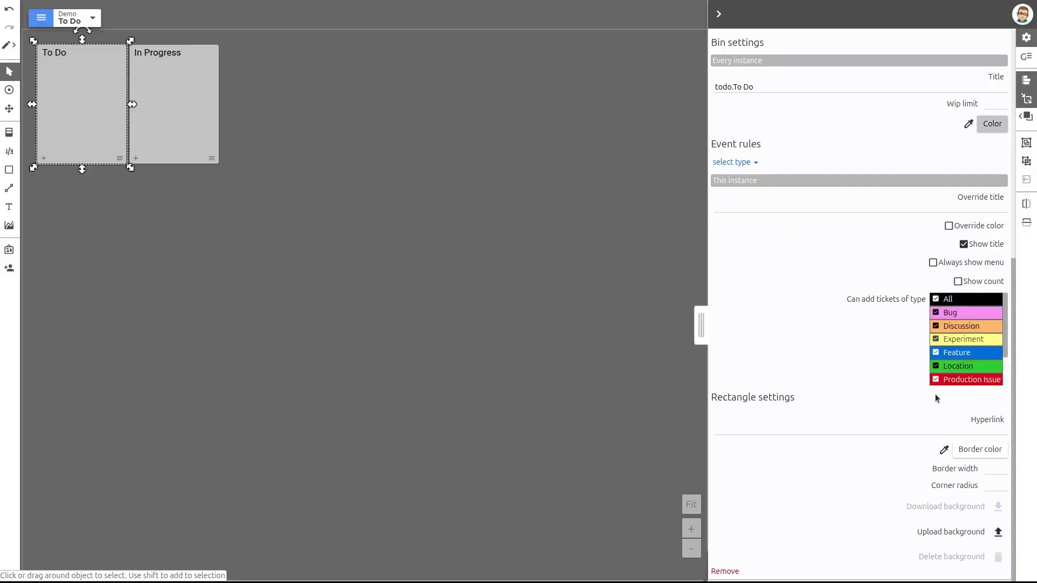
scroll(938, 350, "down", 3)
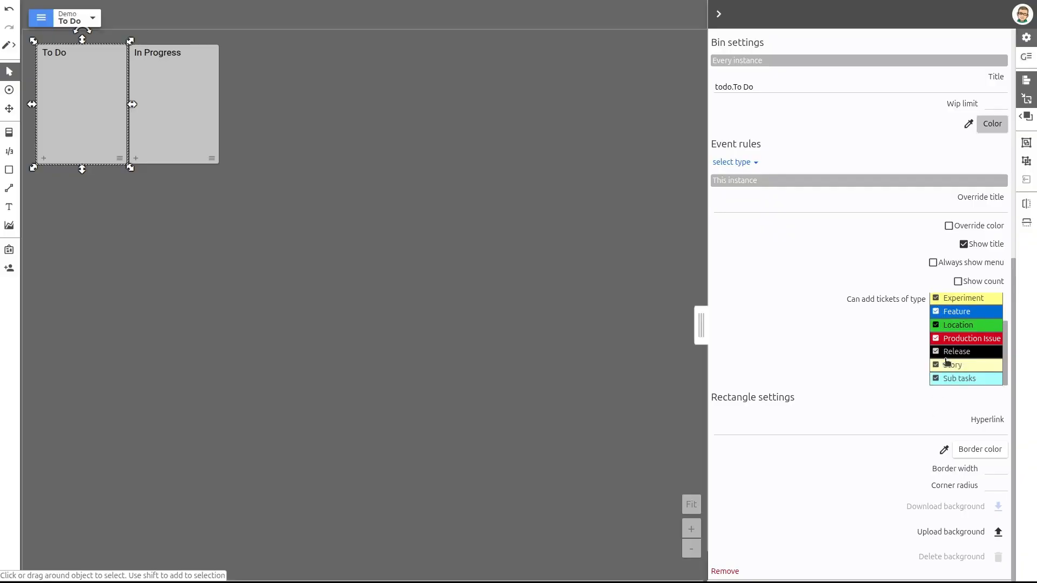
scroll(942, 362, "up", 3)
left_click(936, 302)
scroll(937, 346, "down", 3)
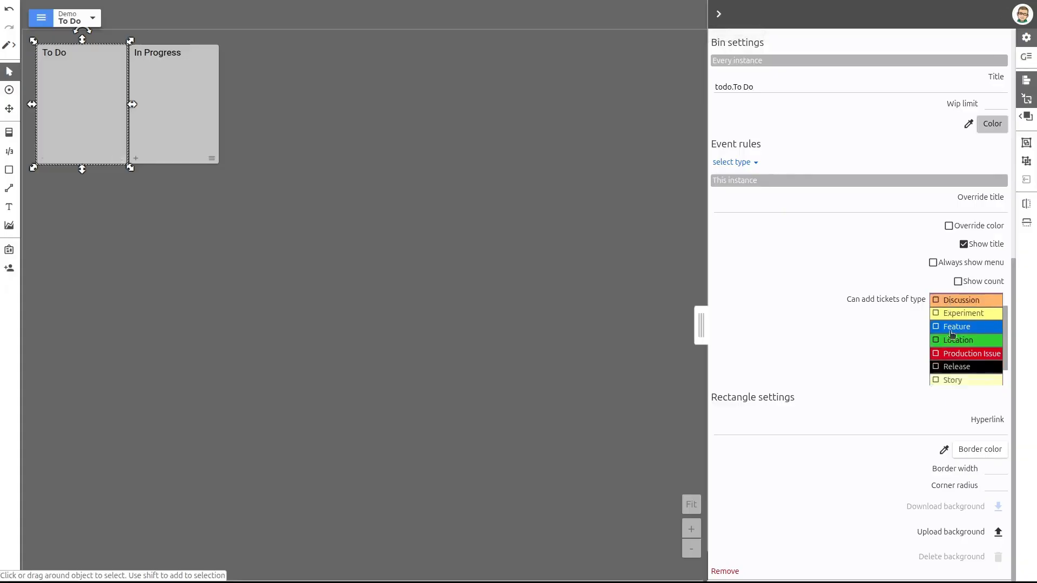
left_click(937, 366)
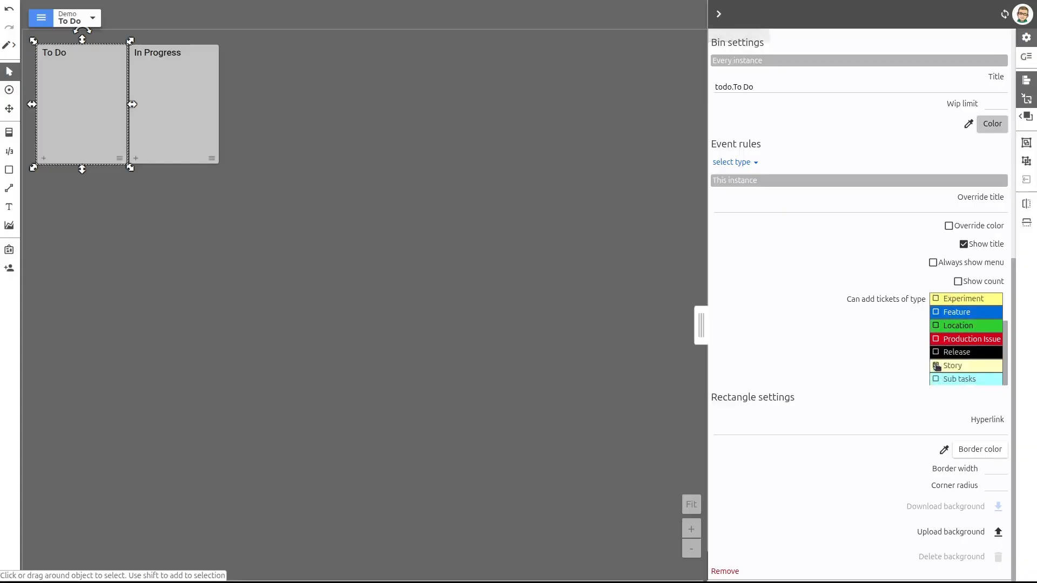
Disable adding tickets of all types in the In Progress bin and deselect it
left_click(183, 104)
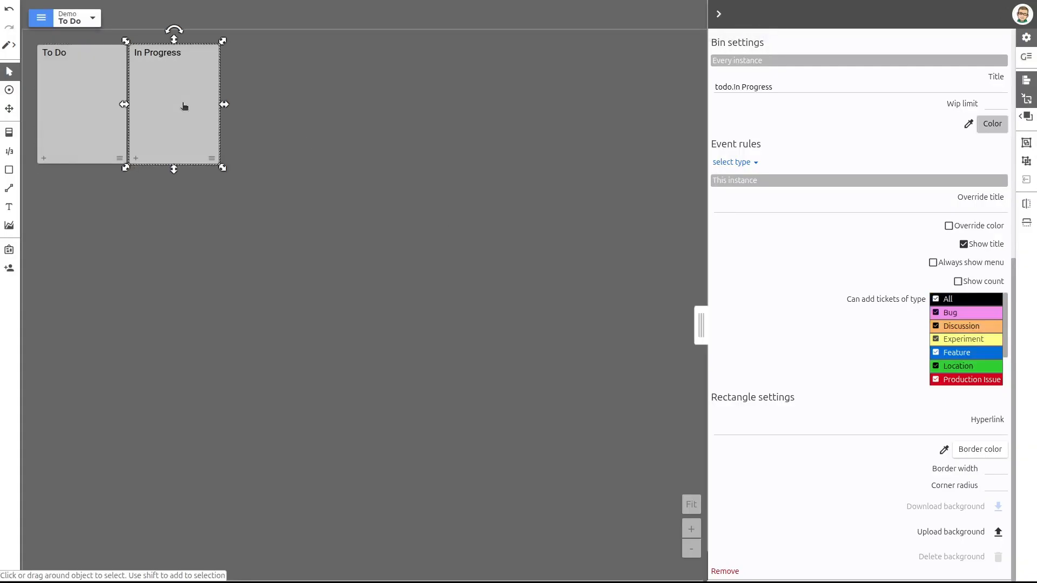
scroll(941, 348, "down", 3)
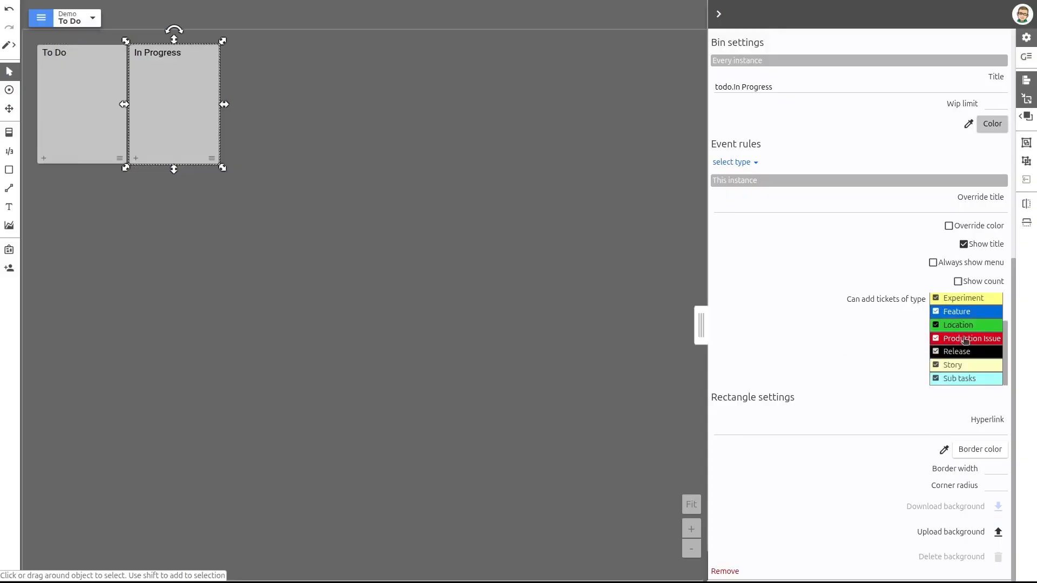
scroll(941, 340, "up", 3)
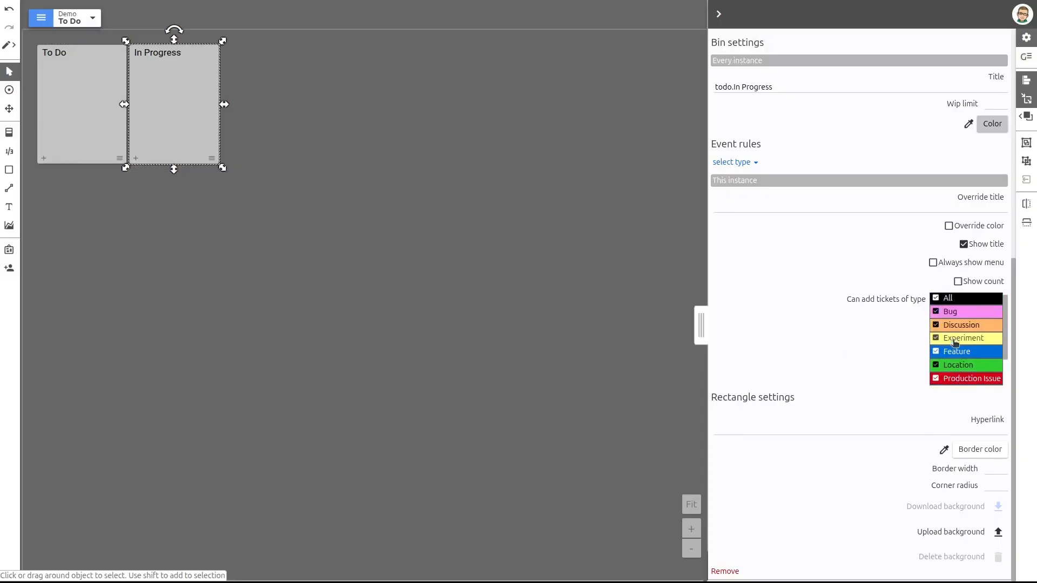
left_click(935, 300)
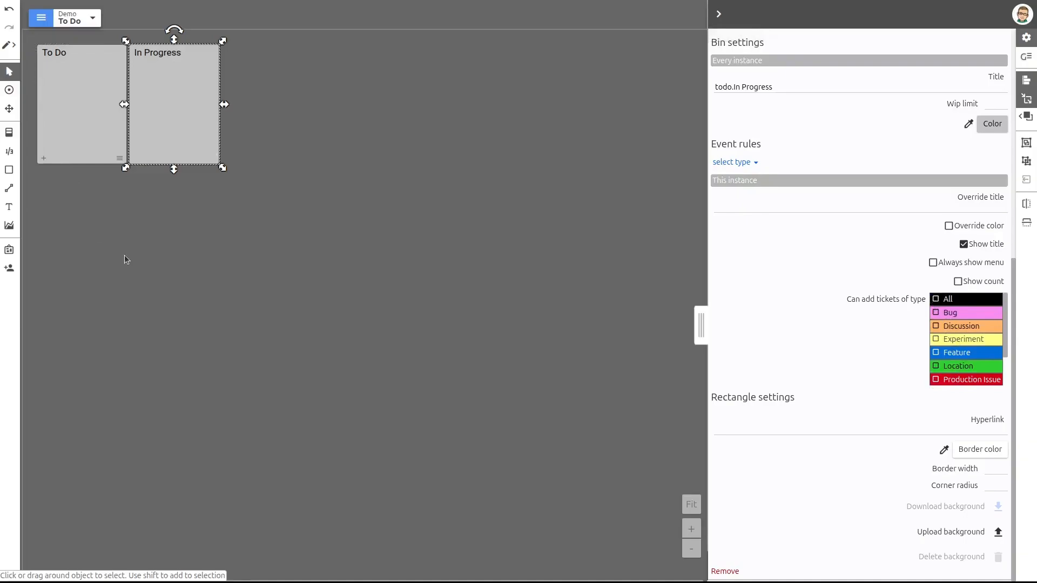
left_click(129, 270)
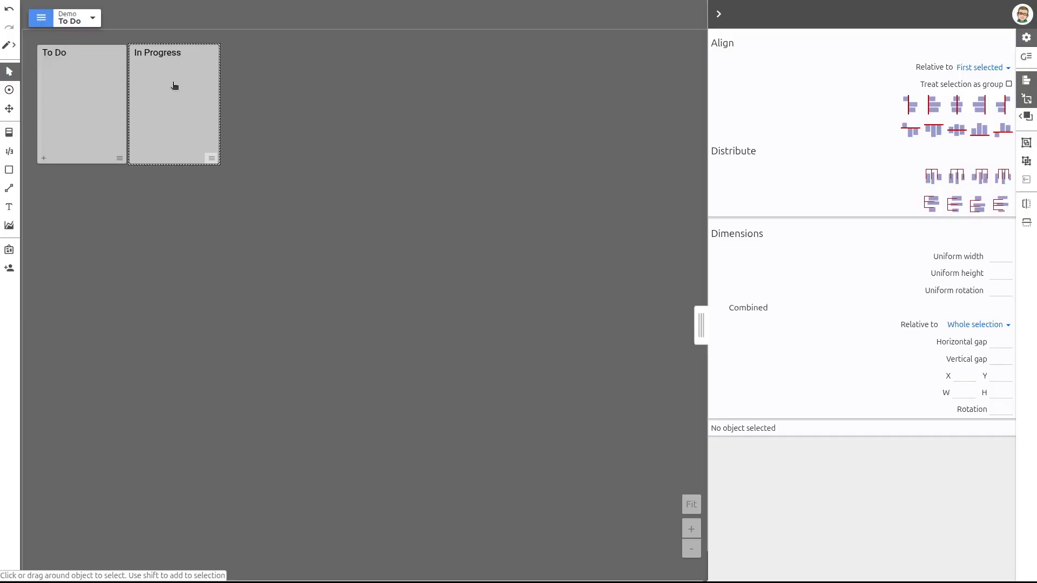
Paste a plain copy of the In Progress bin and place it below the existing bins
left_click(174, 108)
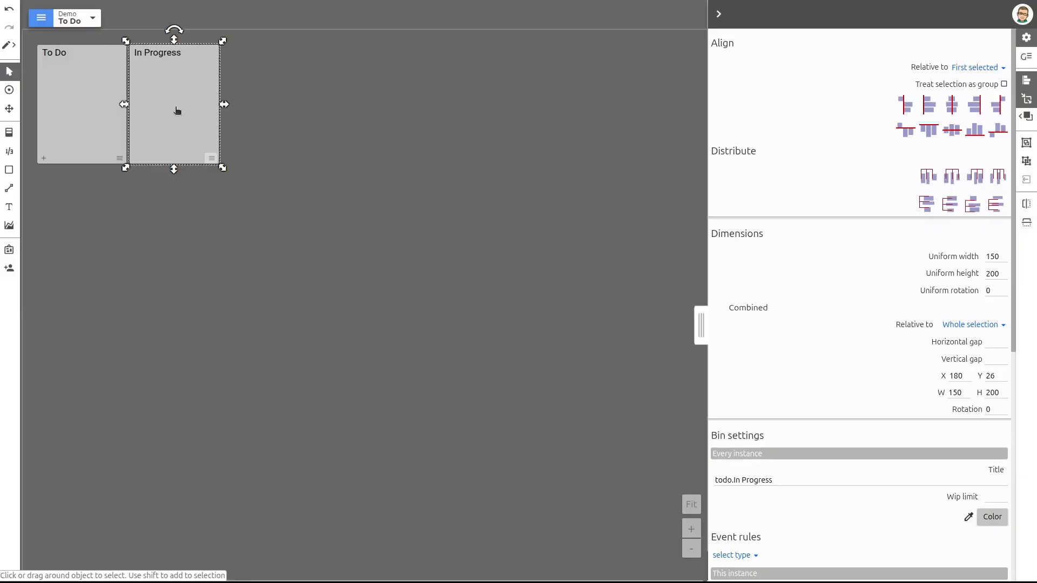
left_click(289, 174)
key("ctrl+v")
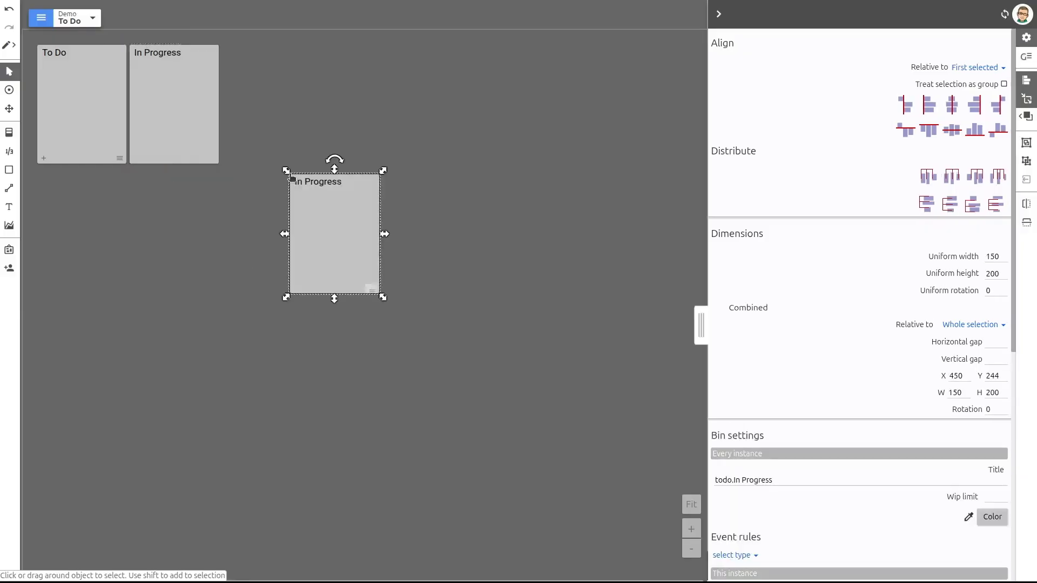
left_click_drag(330, 235, 235, 277)
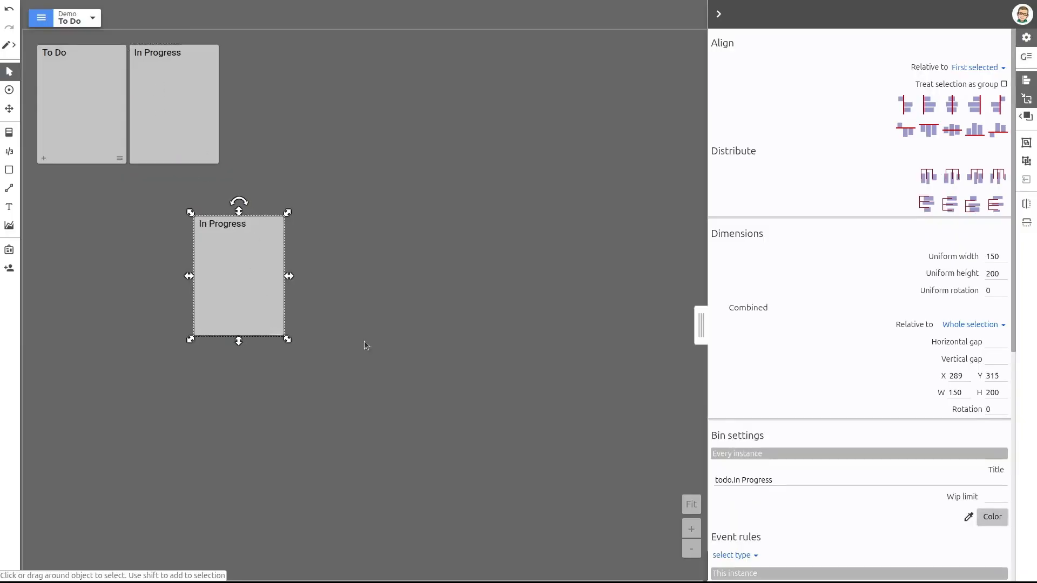
mouse_move(244, 286)
left_mouse_down()
mouse_move(381, 252)
mouse_move(250, 282)
left_mouse_up()
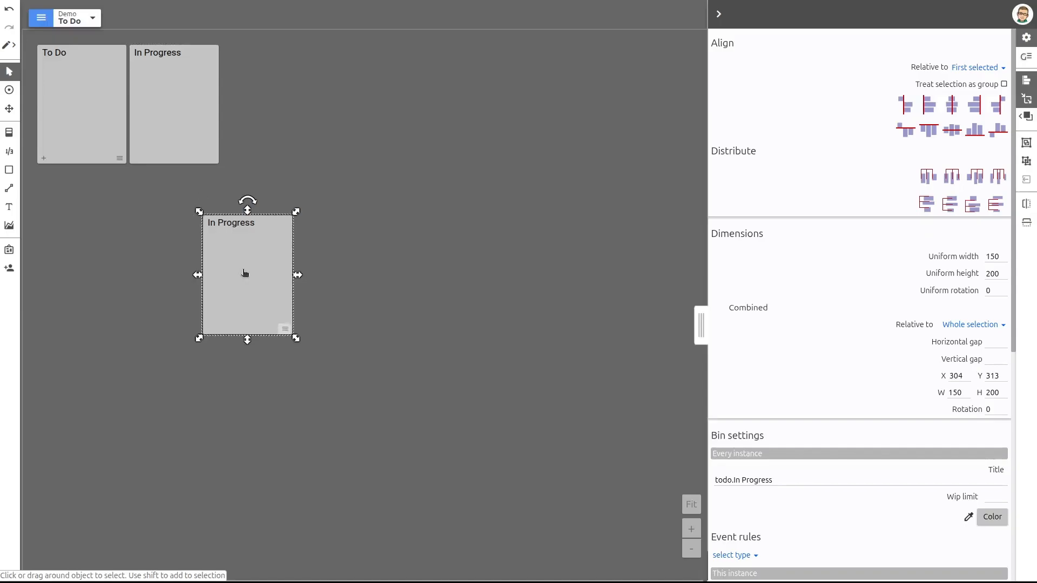
Duplicate the In Progress bin with Paste special, keeping the todo group and mapping the copy to a new bin named Done
left_click_drag(244, 272, 188, 140)
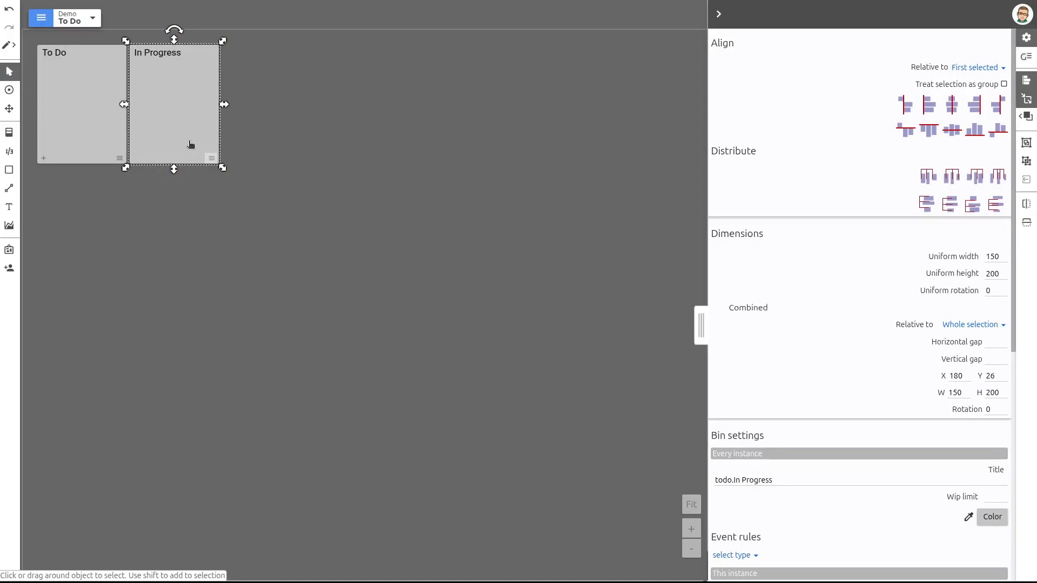
key("ctrl+shift+v")
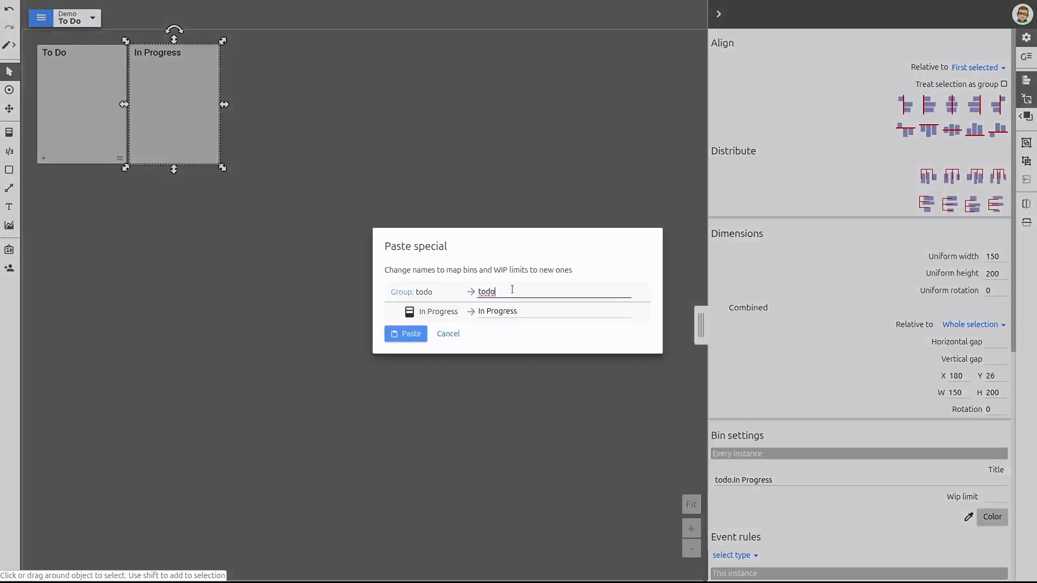
key("Tab")
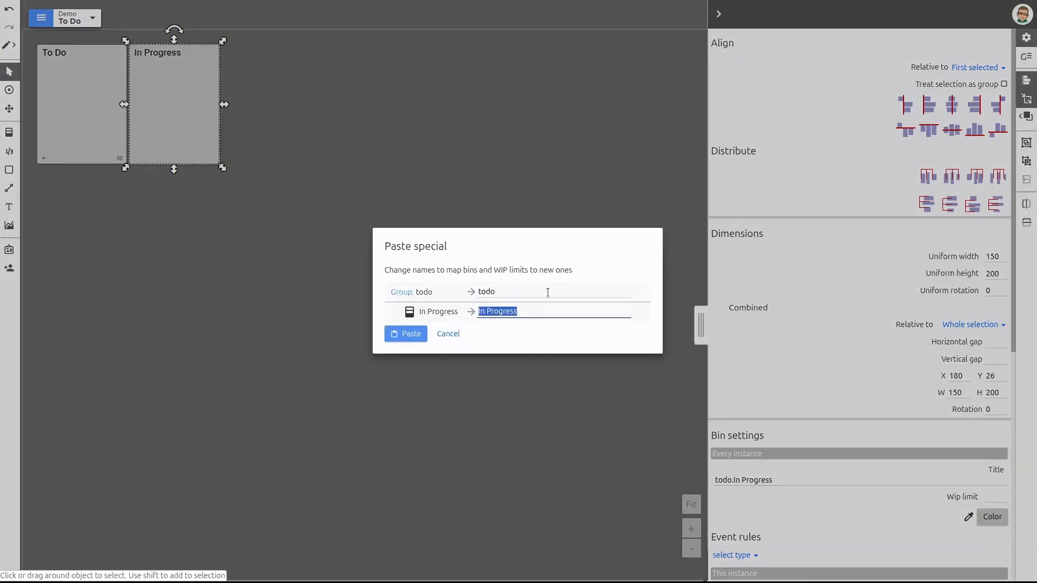
type("Done")
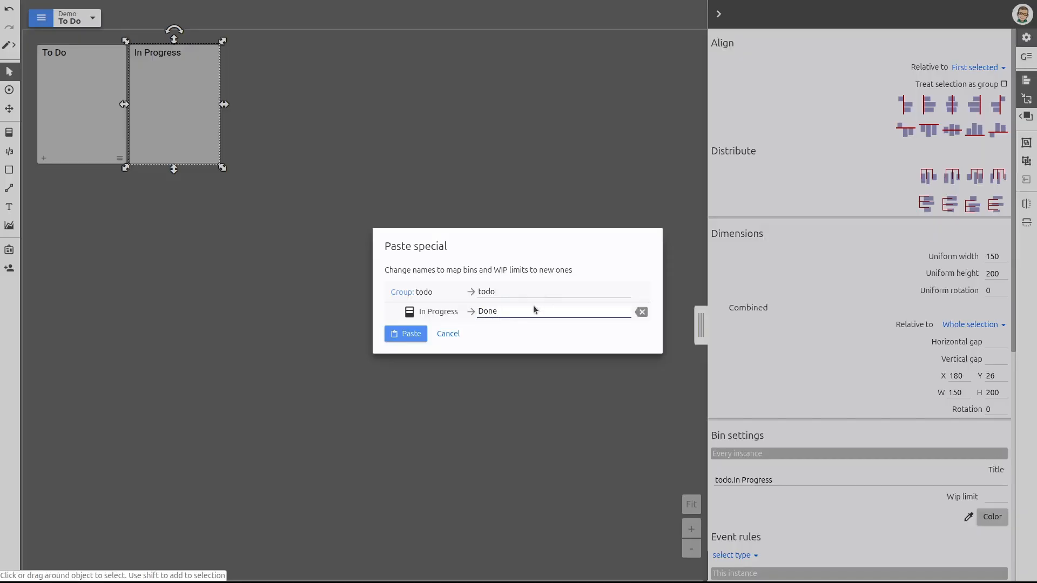
left_click(408, 334)
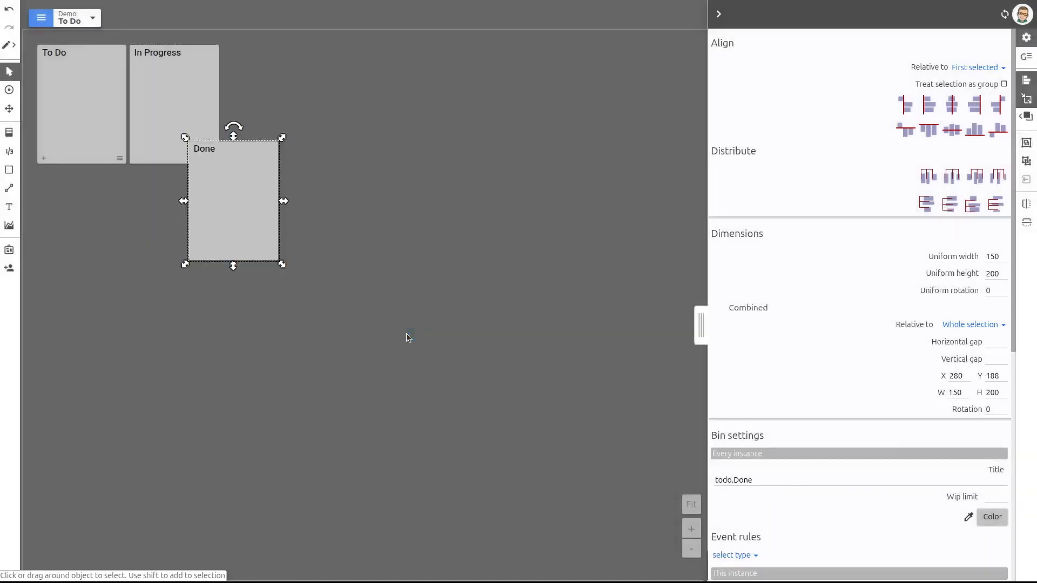
Move the Done bin clear of the In Progress bin and align its top edge with that bin
left_click_drag(233, 204, 288, 212)
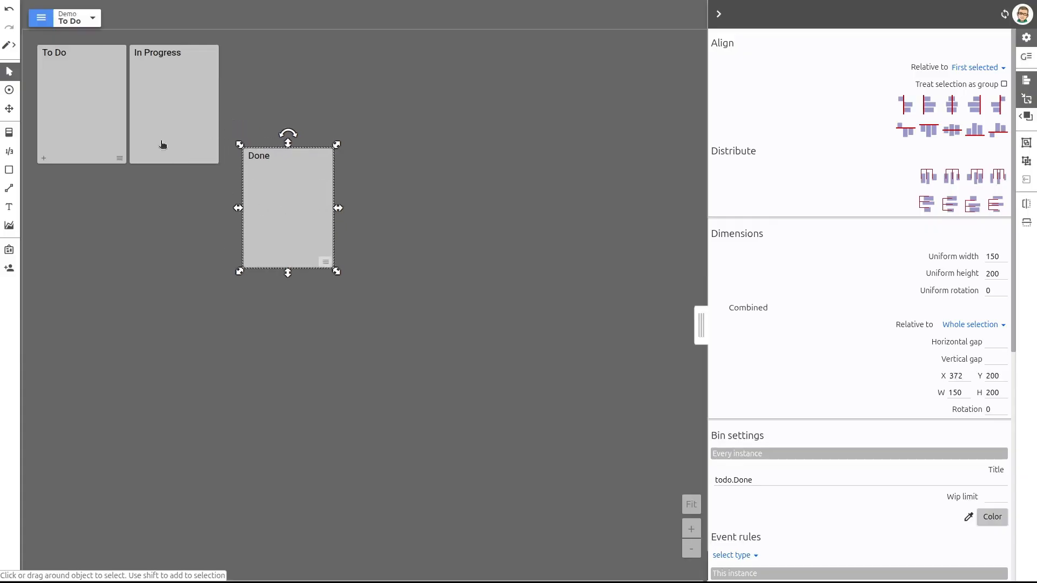
left_click(162, 145)
left_click(296, 217, "shift")
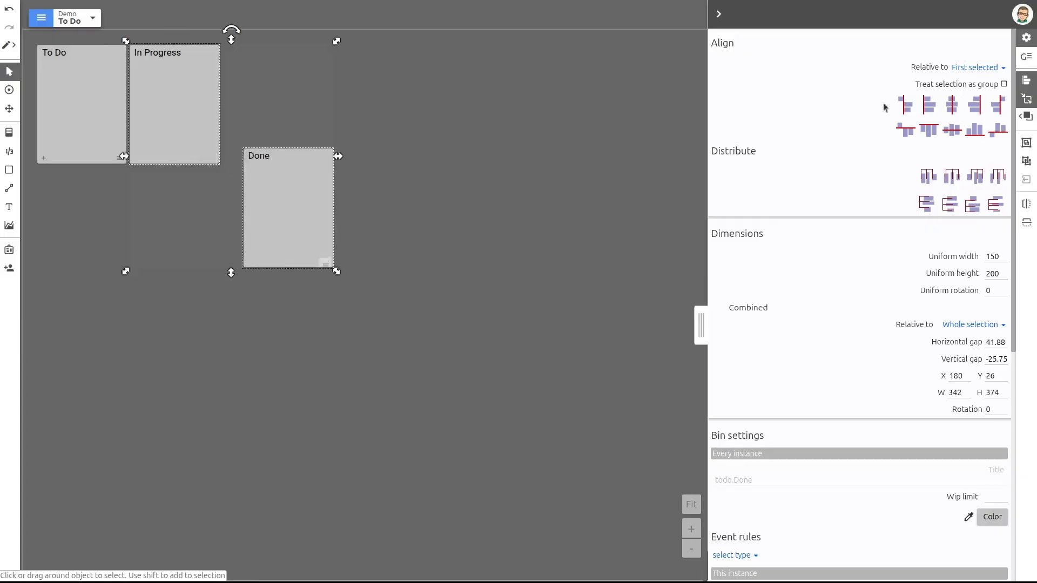
left_click(928, 131)
left_click(578, 178)
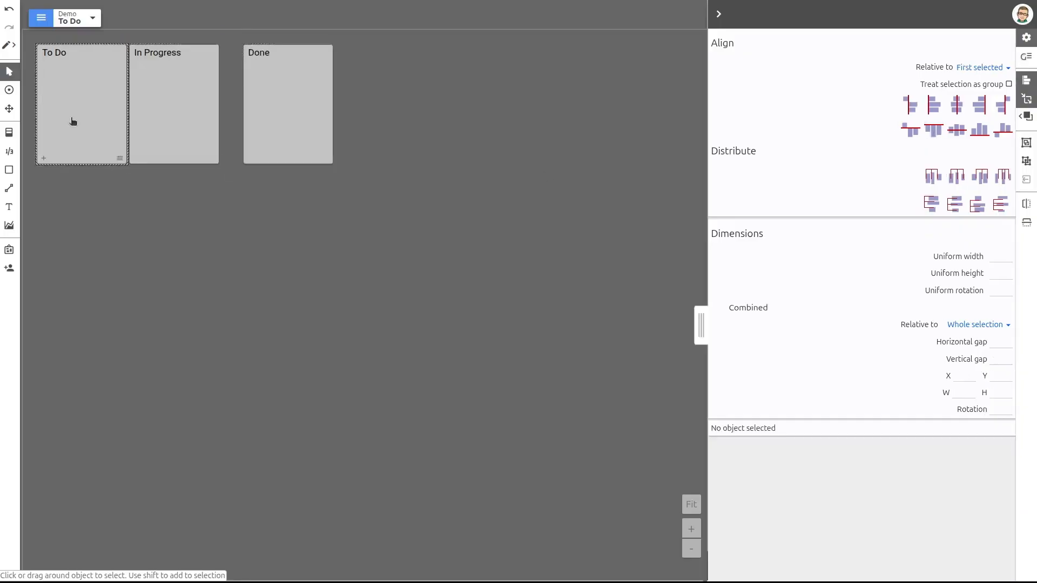
Select the To Do, In Progress and Done bins together and set their horizontal gap to 5
left_click(74, 120)
left_click(463, 304)
left_click_drag(37, 41, 35, 40)
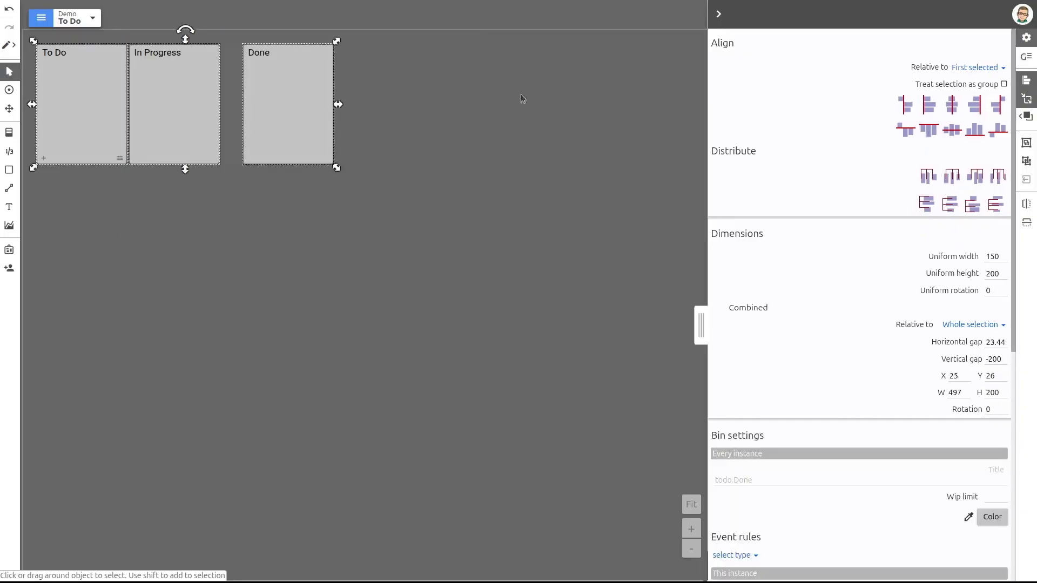
double_click(997, 342)
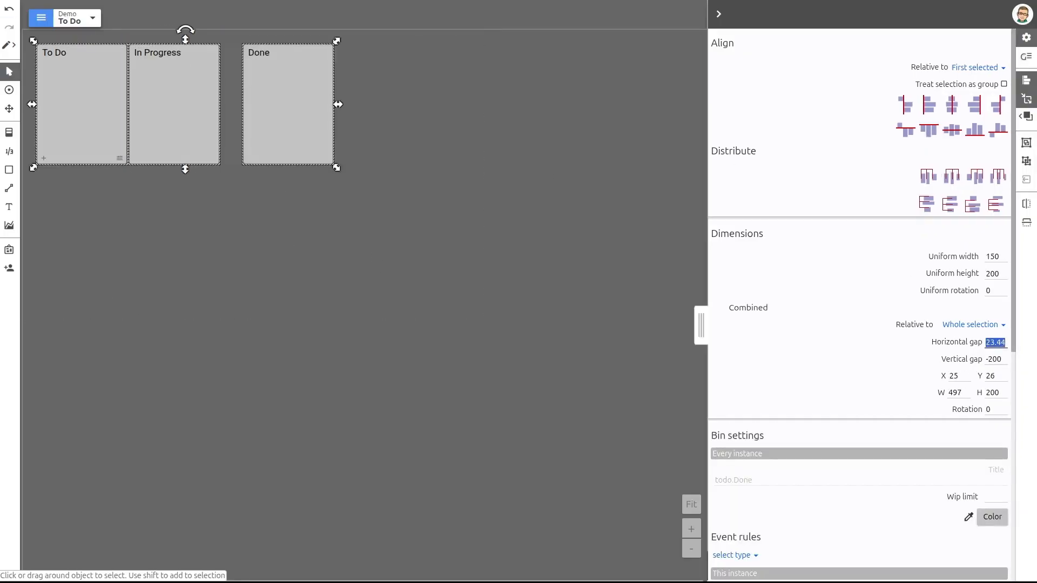
type("5")
left_click(457, 256)
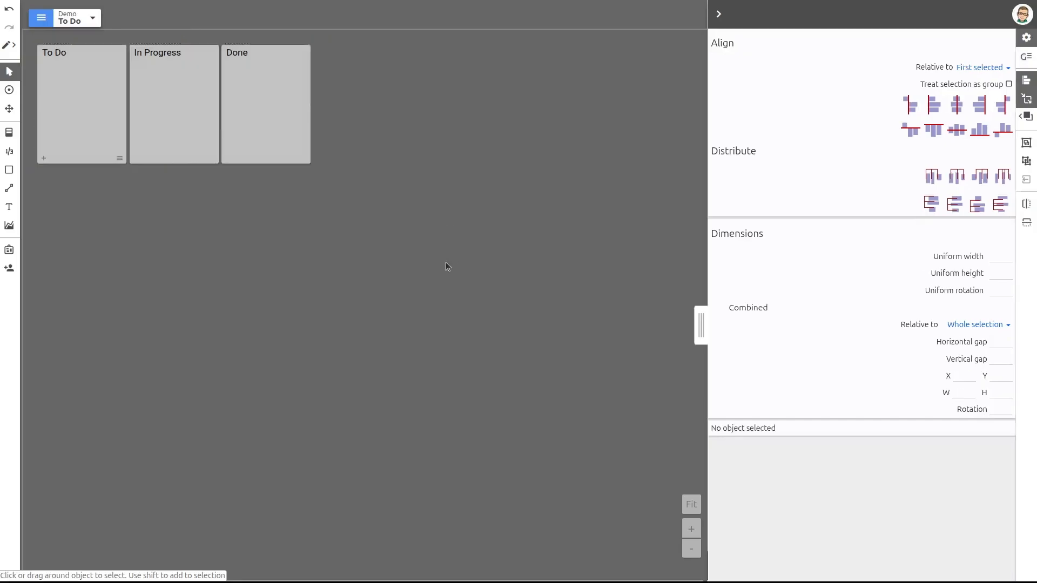
Shrink the board to fit closely around the three bins, about 511 wide and 254 high
left_click(717, 13)
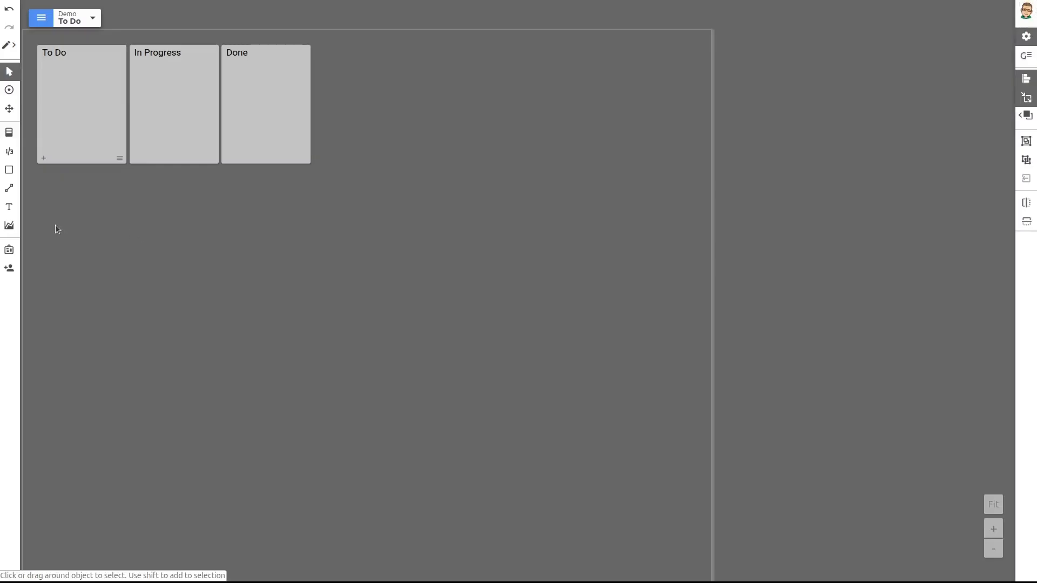
left_click(9, 250)
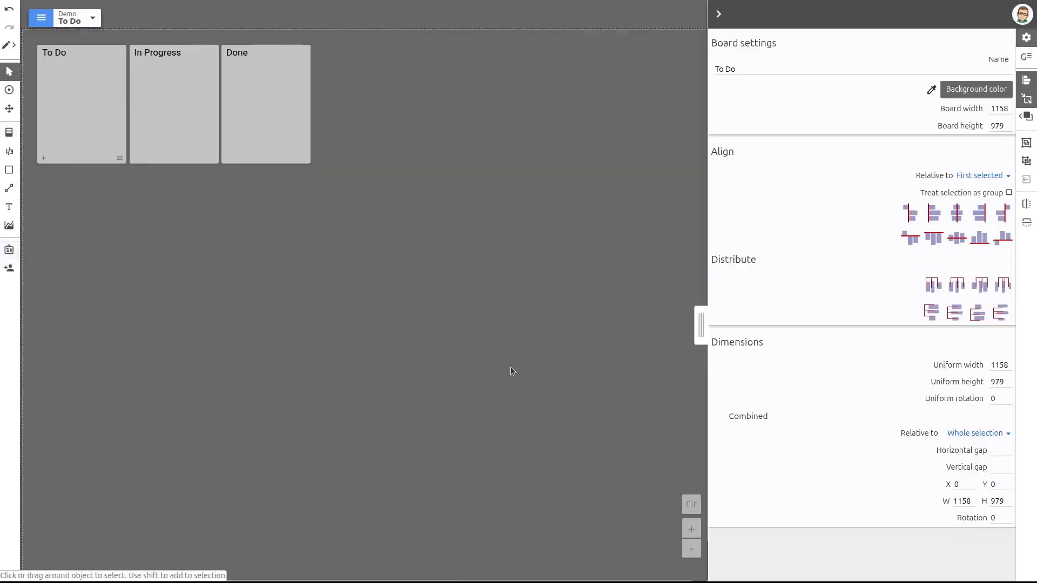
scroll(497, 372, "down", 1)
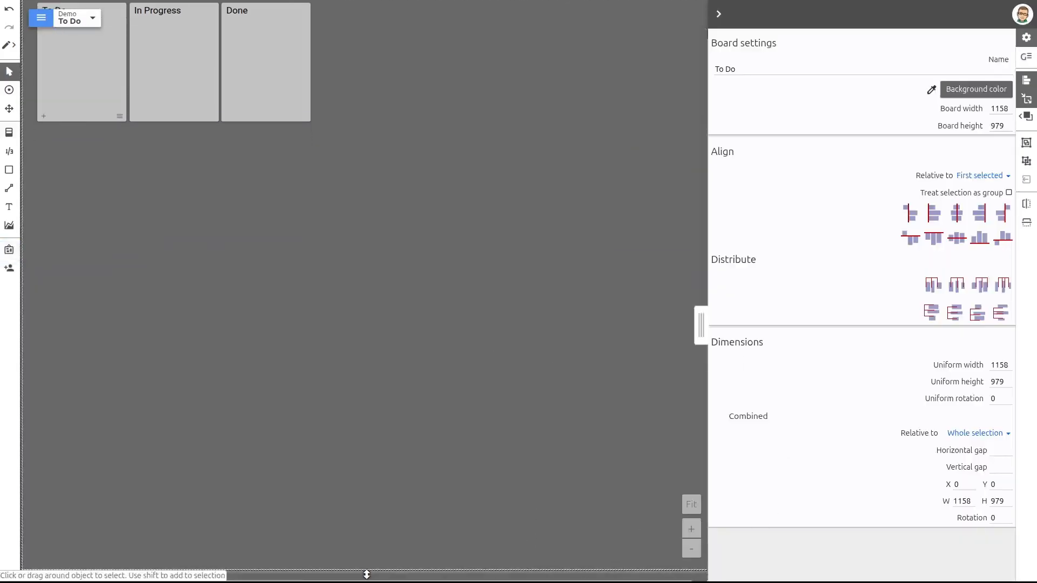
left_click_drag(701, 330, 838, 330)
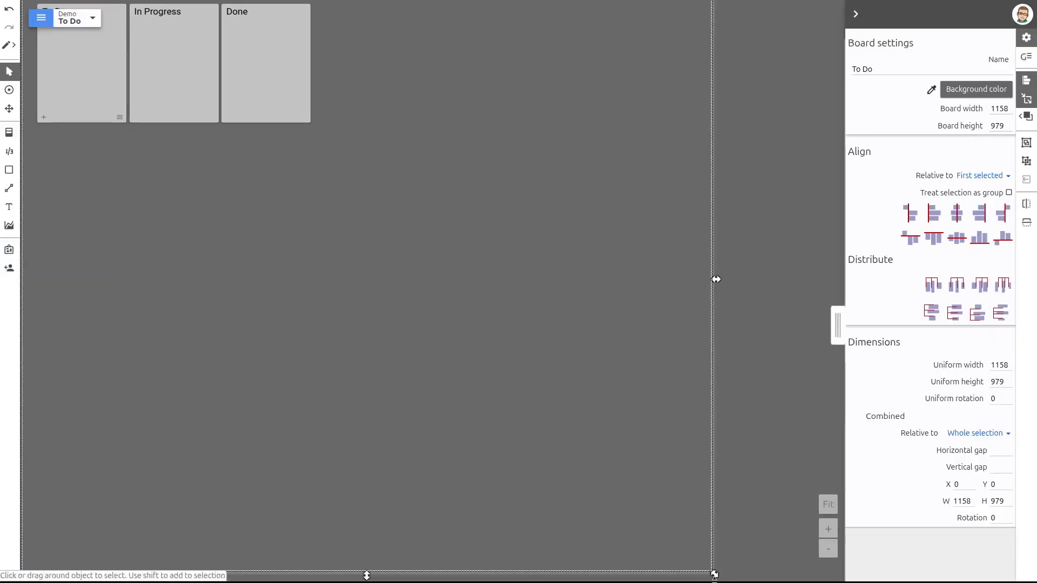
left_click_drag(712, 572, 331, 151)
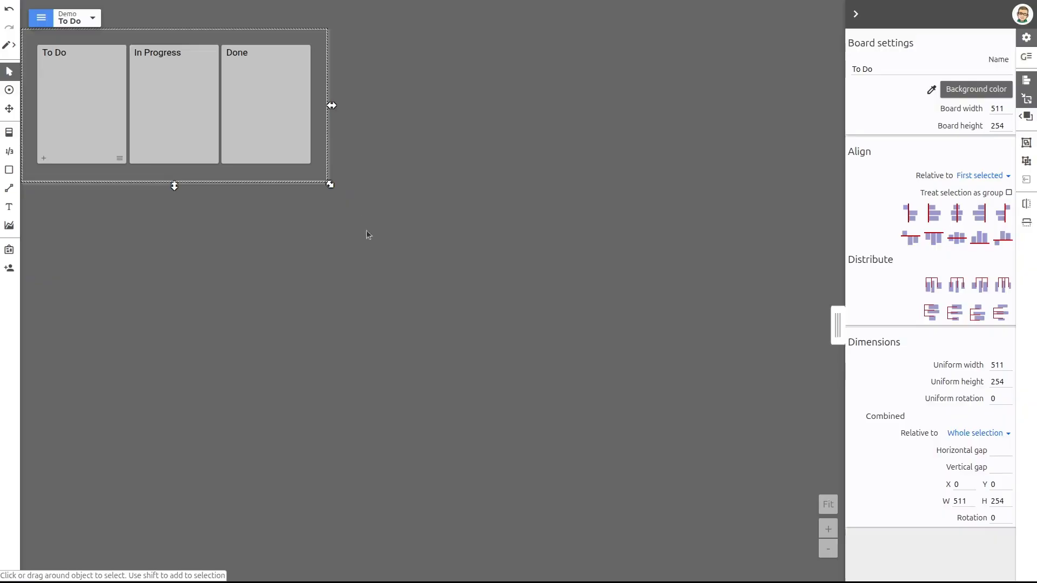
Publish the changes made to the To Do board
left_click(40, 19)
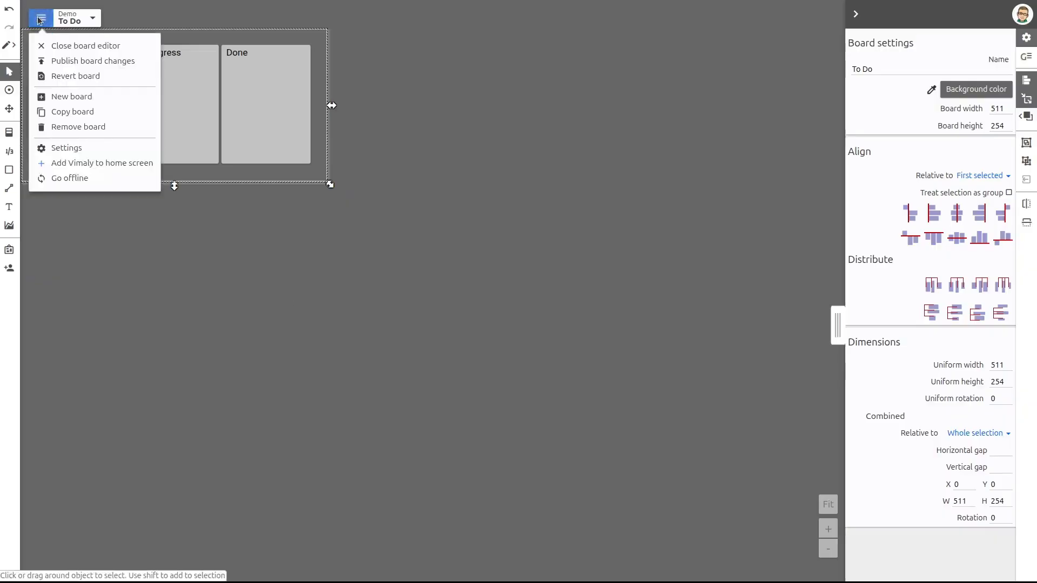
left_click(65, 62)
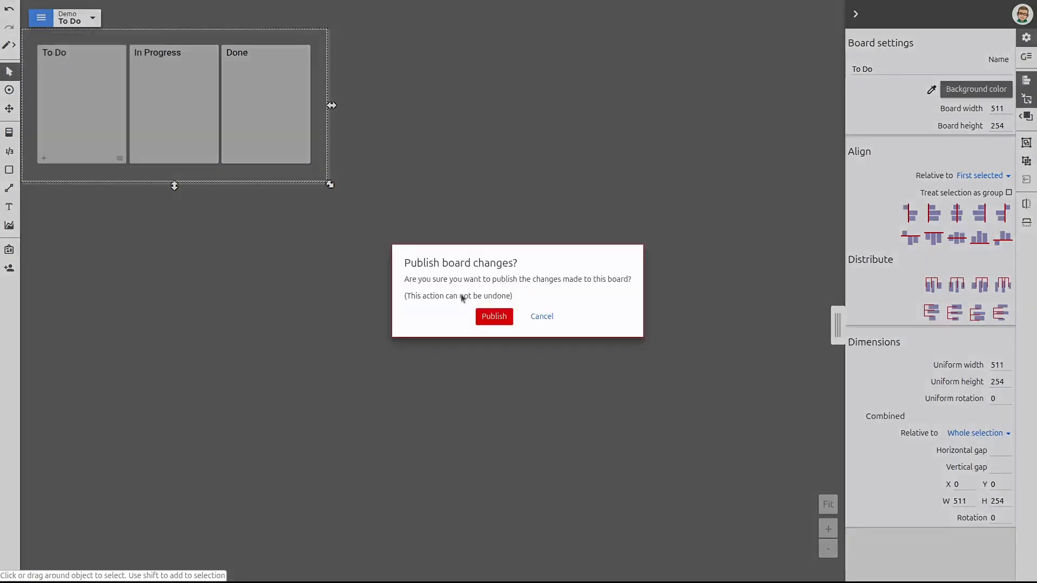
left_click(492, 316)
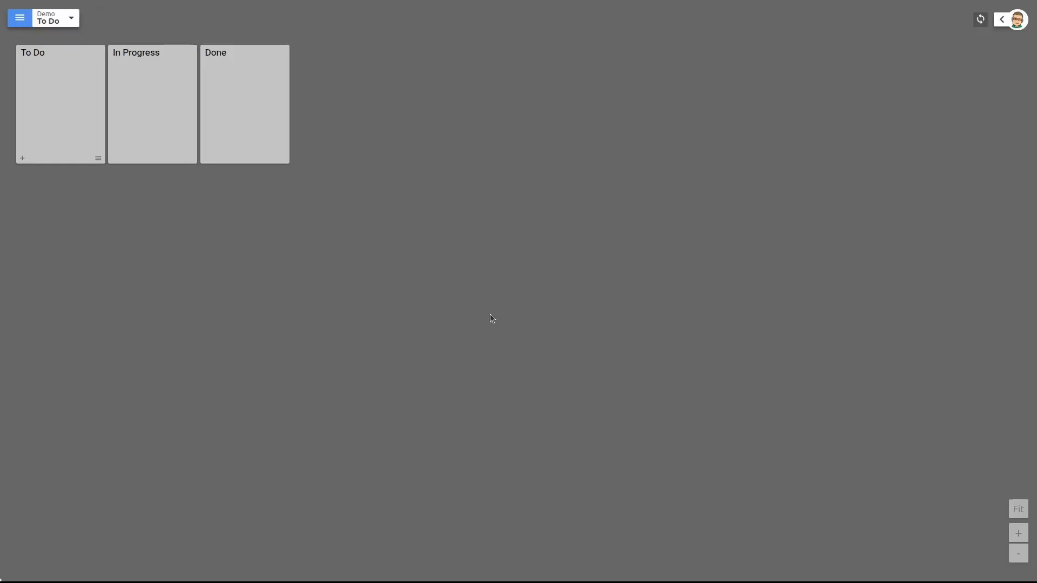
Add a ticket titled "This is a new story!" to the To Do bin and move it to the In Progress bin
left_click(22, 159)
type("This")
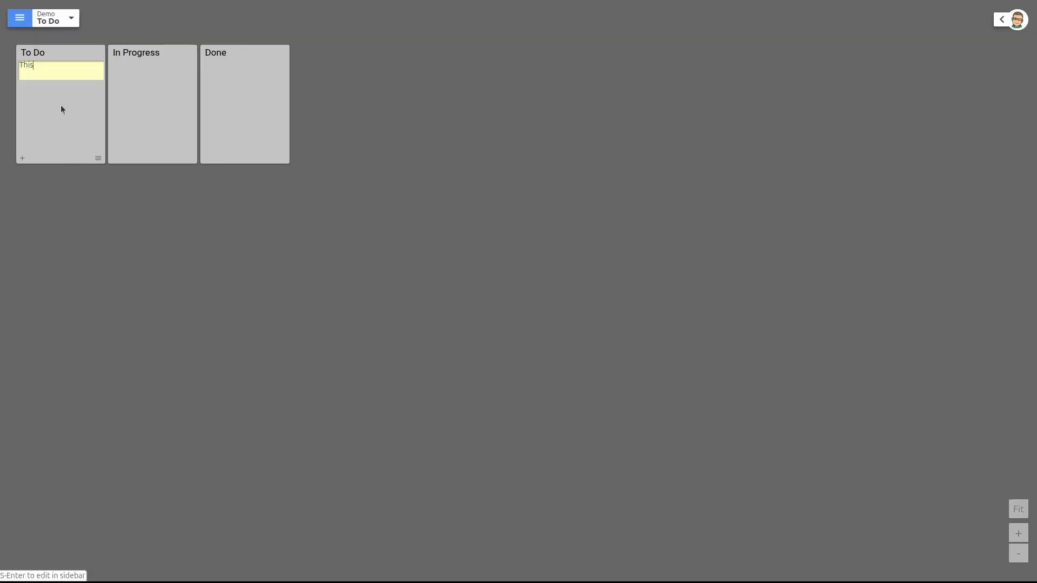
type(" is a new story!~")
key("BackSpace")
key("Return")
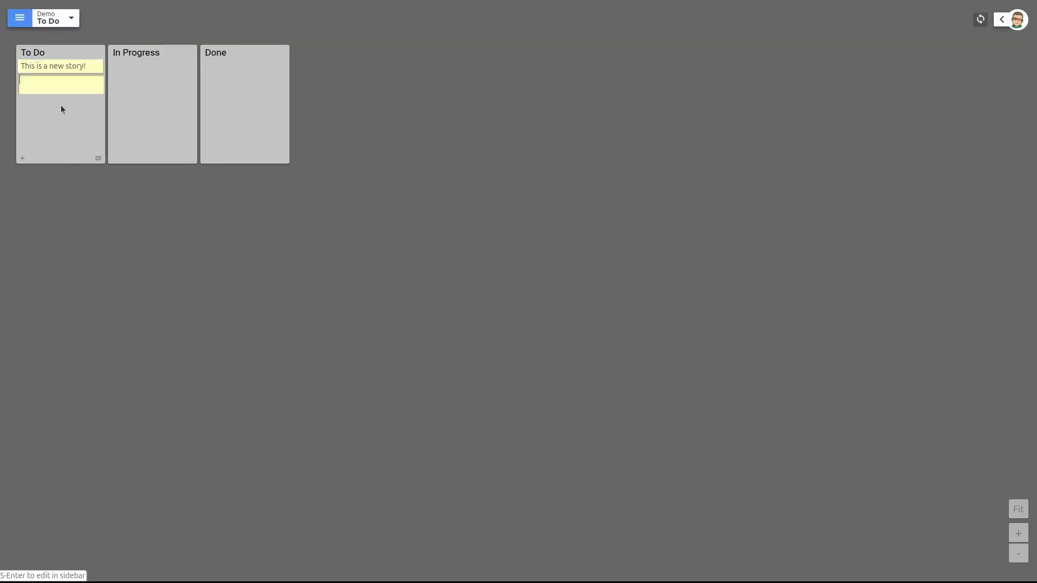
key("Escape")
left_click_drag(47, 67, 149, 87)
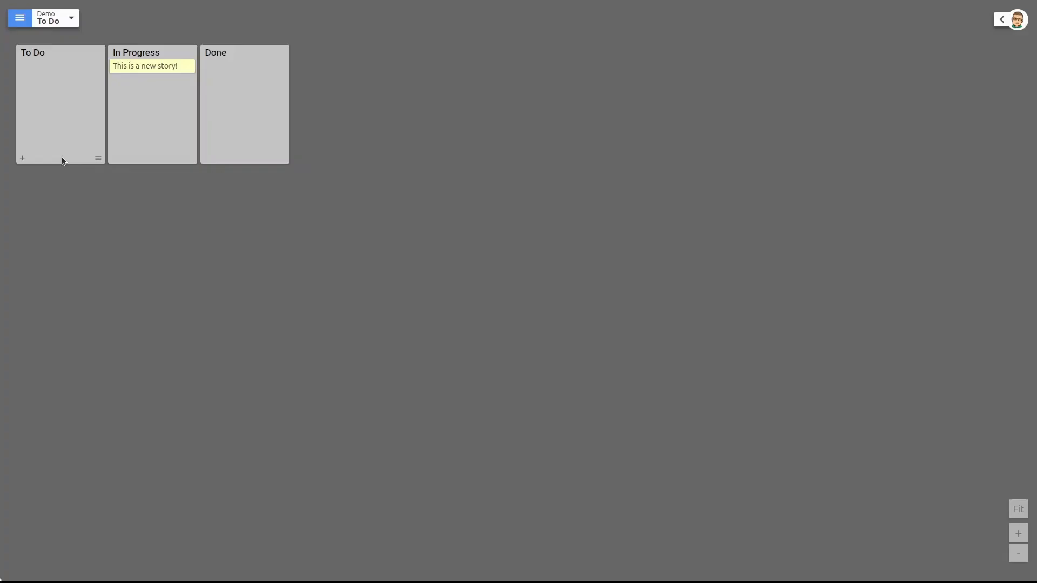
Reopen the board editor and start a copy of the To Do board named "New To Do"
left_click(17, 20)
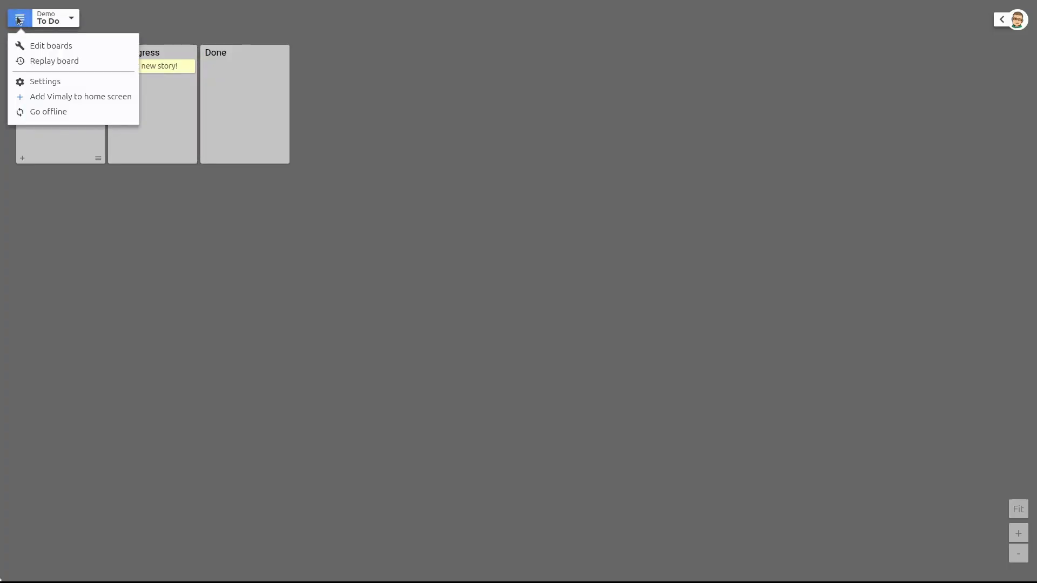
left_click(32, 45)
left_click(41, 19)
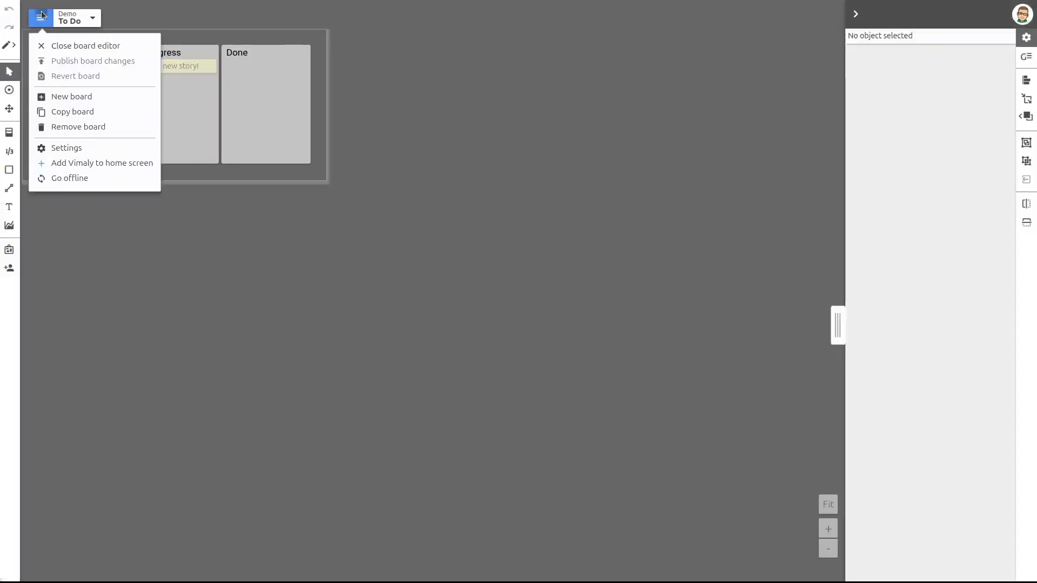
left_click(97, 112)
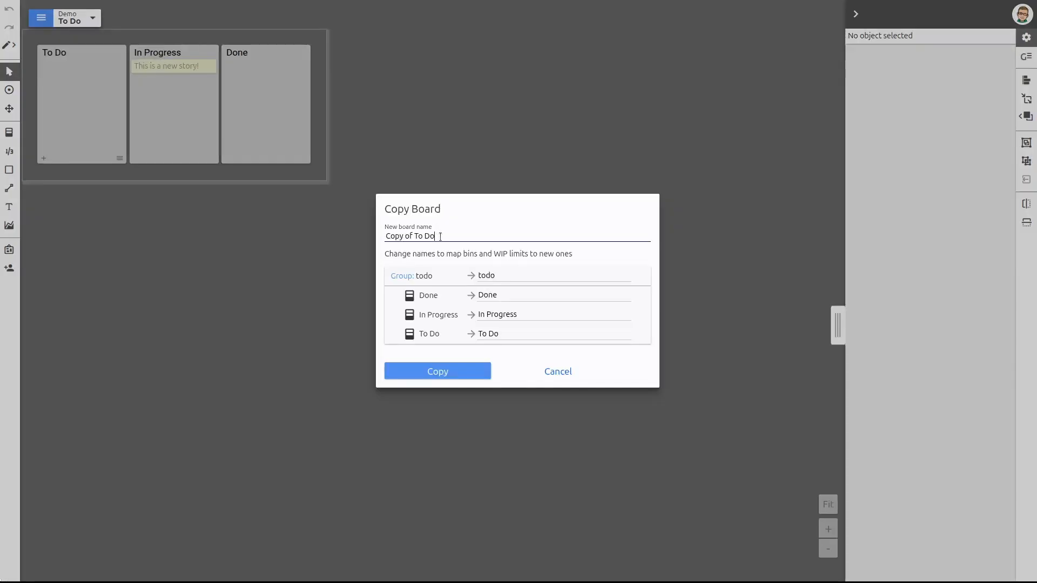
key("ctrl+Left")
key("ctrl+Left")
key("Left")
key("shift+Home")
type("New")
Map the copied bins to the group new.todo and create the board copy
left_click(509, 278)
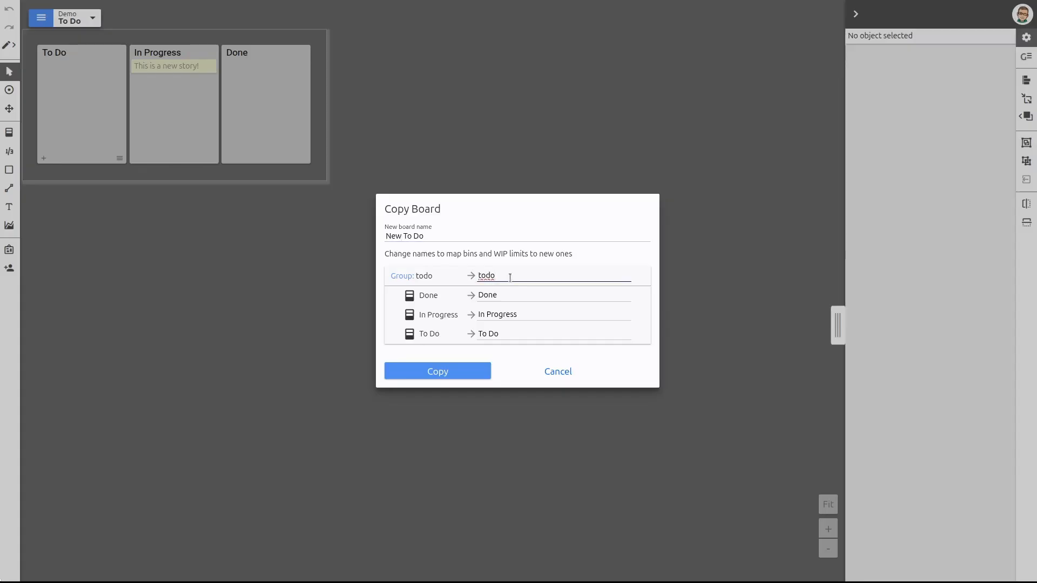
key("Home")
type("new.")
left_click(472, 373)
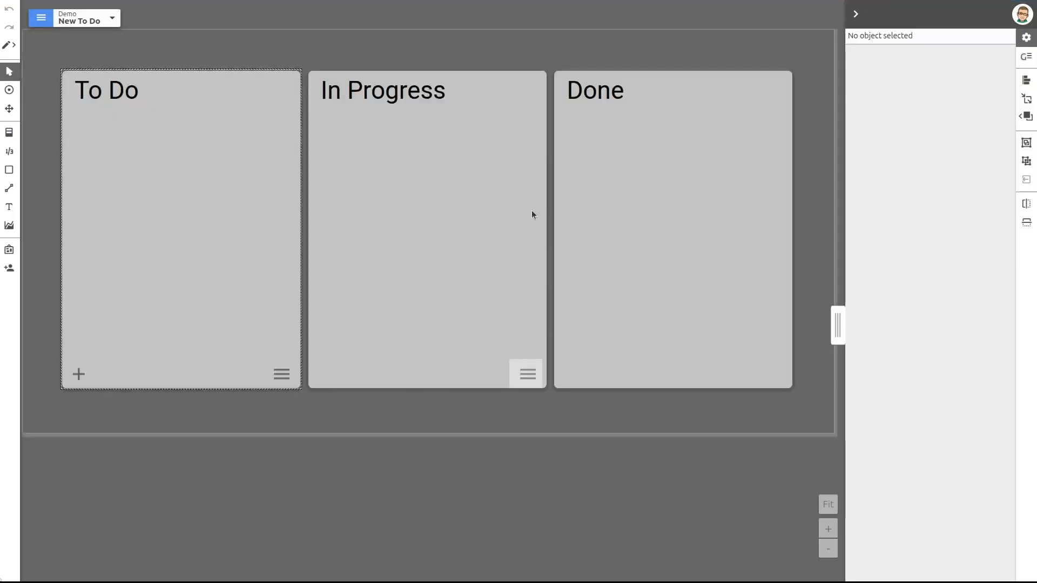
Publish the changes made to the New To Do board
left_click(38, 24)
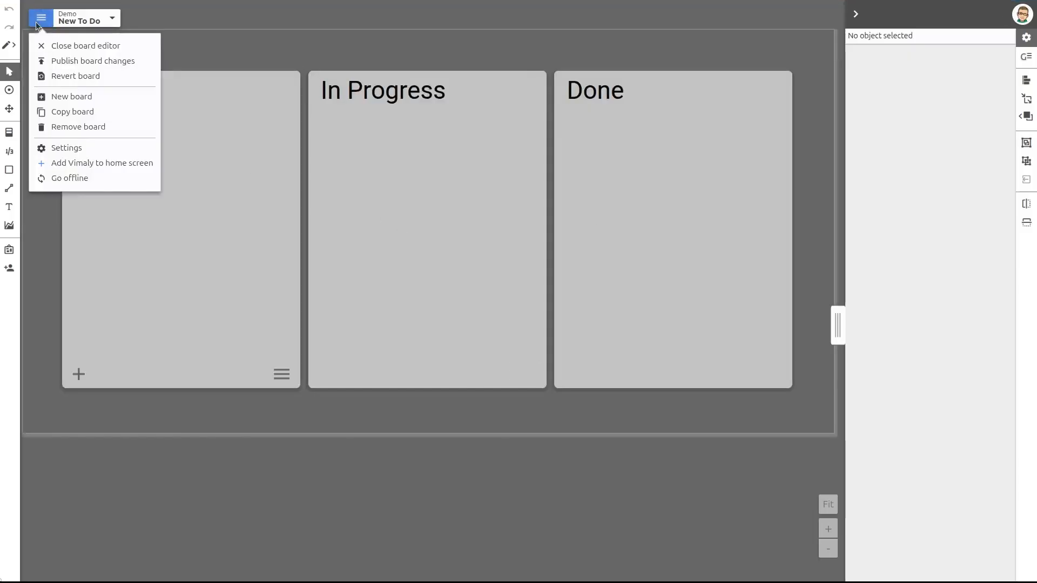
left_click(46, 61)
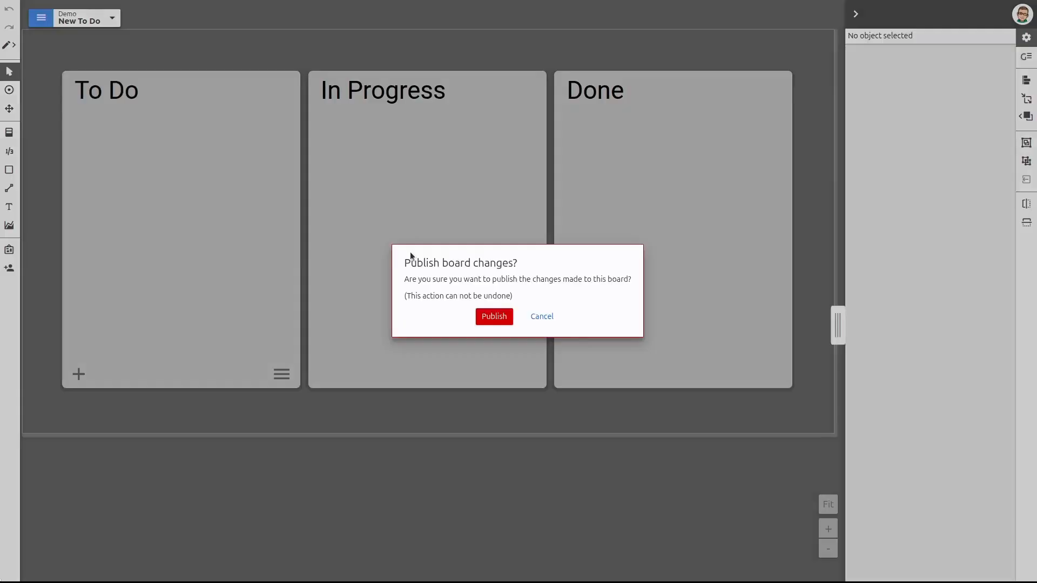
left_click(487, 315)
View the original To Do board and return to the New To Do board to compare their tickets
left_click(85, 25)
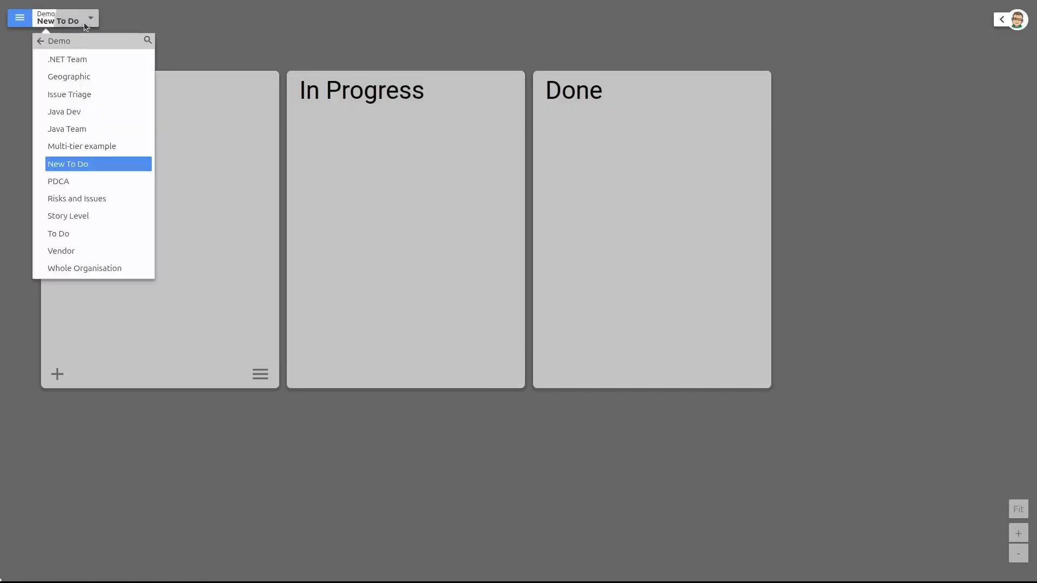
left_click(84, 233)
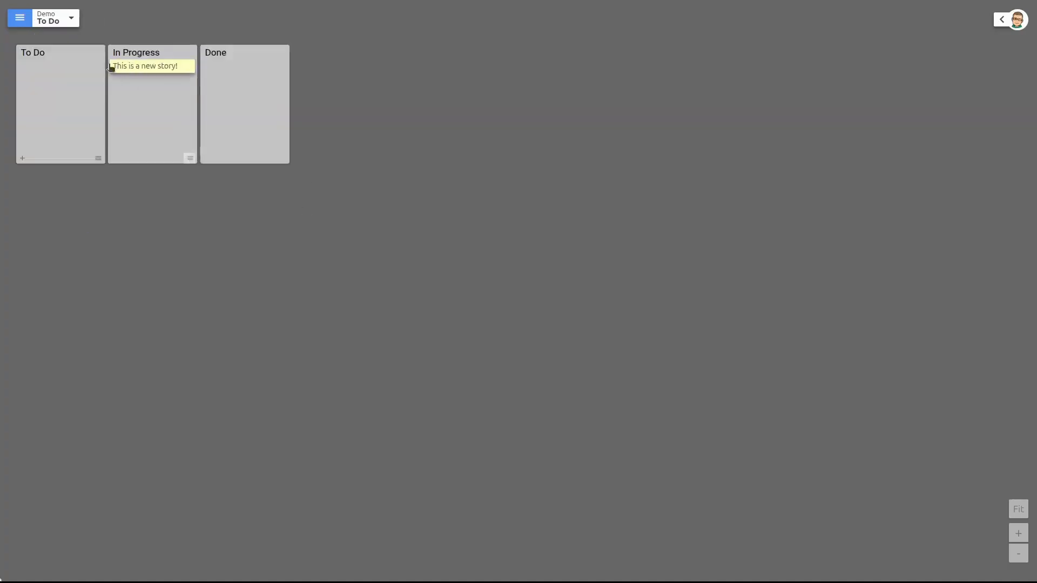
left_click(68, 20)
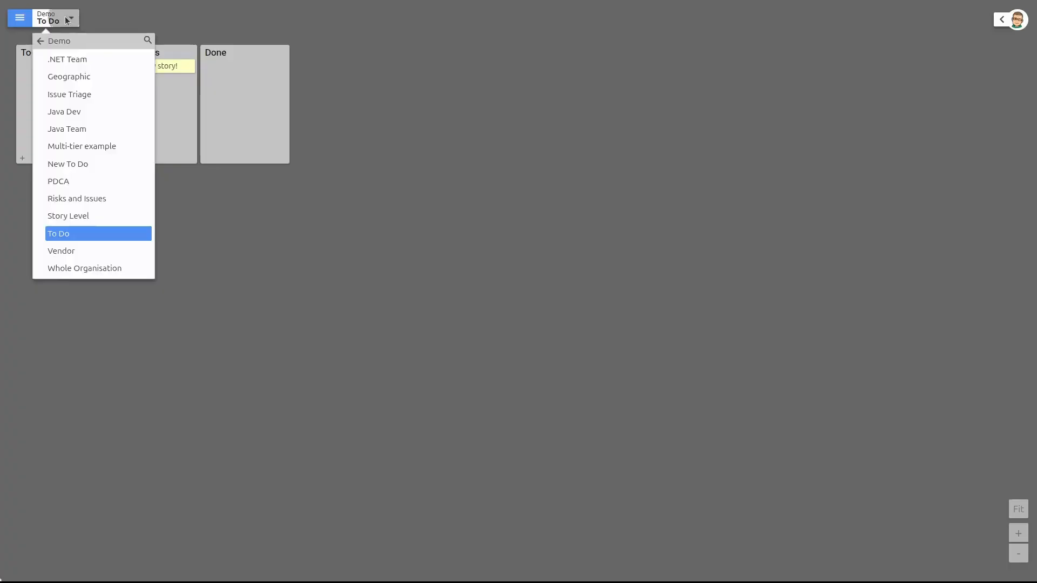
left_click(79, 163)
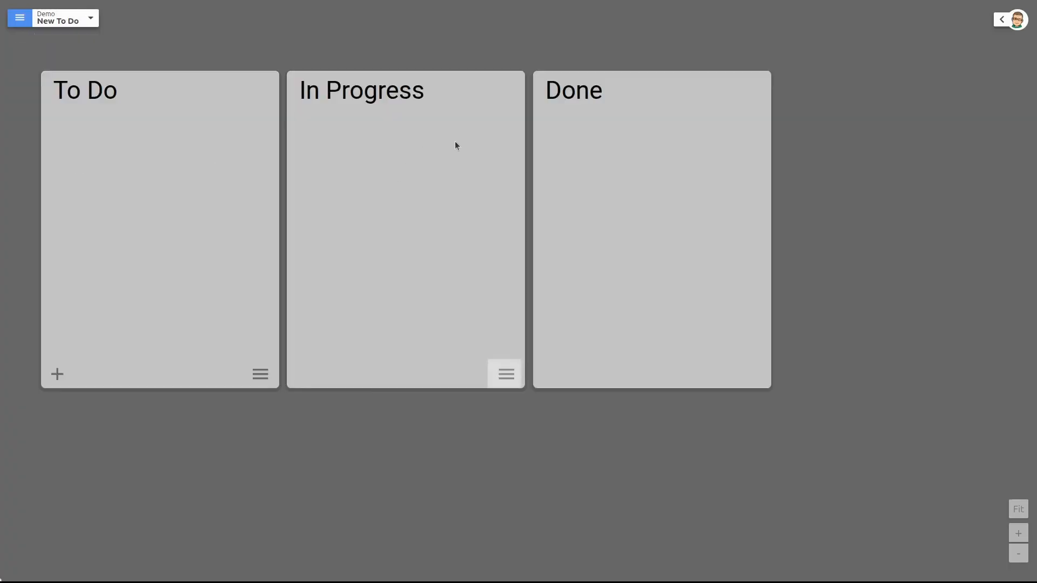
Create a new board named "All To Dos" for the Demo organization in the board editor
left_click(20, 20)
left_click(30, 46)
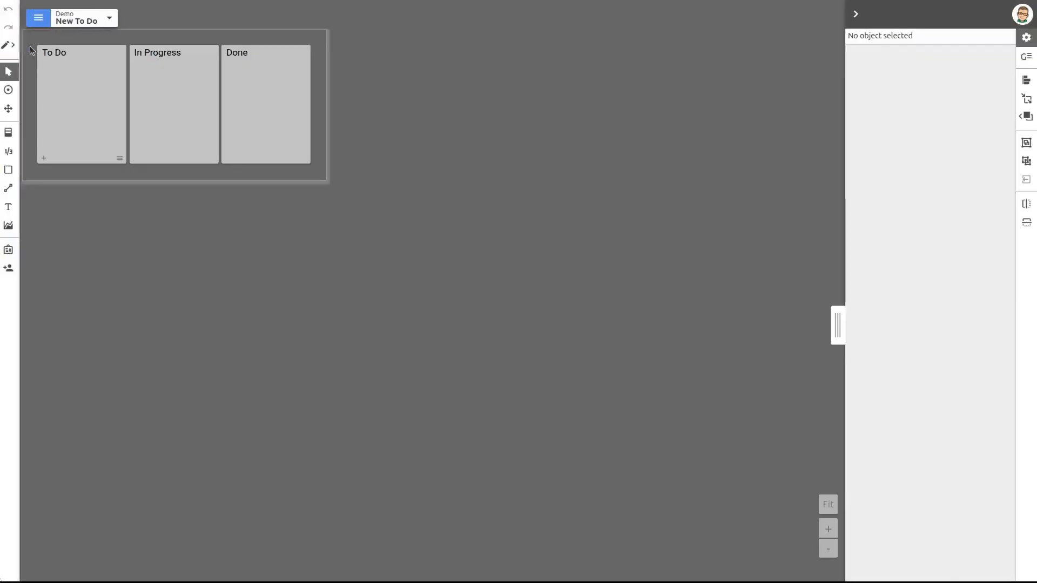
left_click(38, 18)
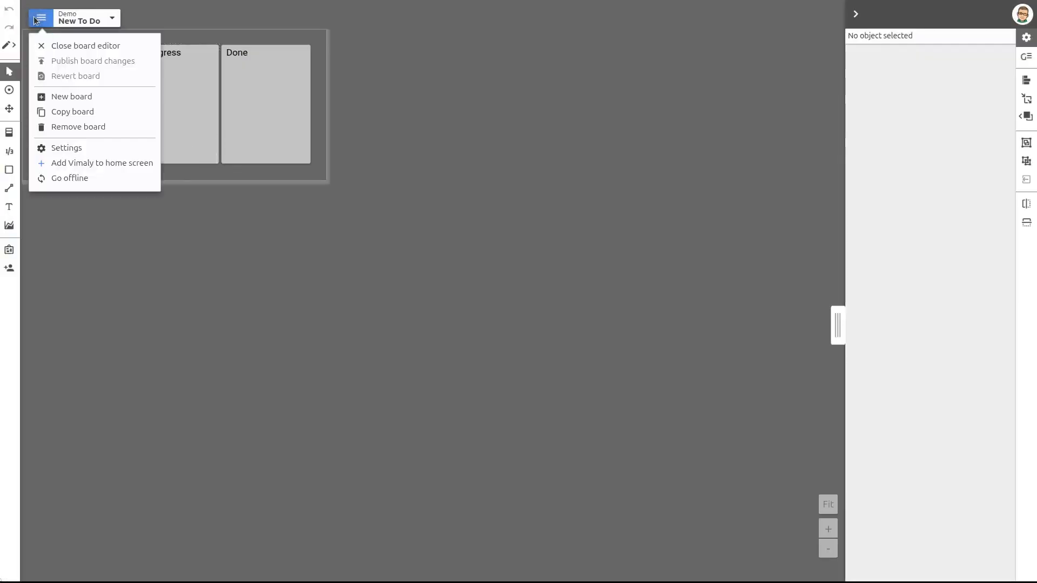
left_click(67, 95)
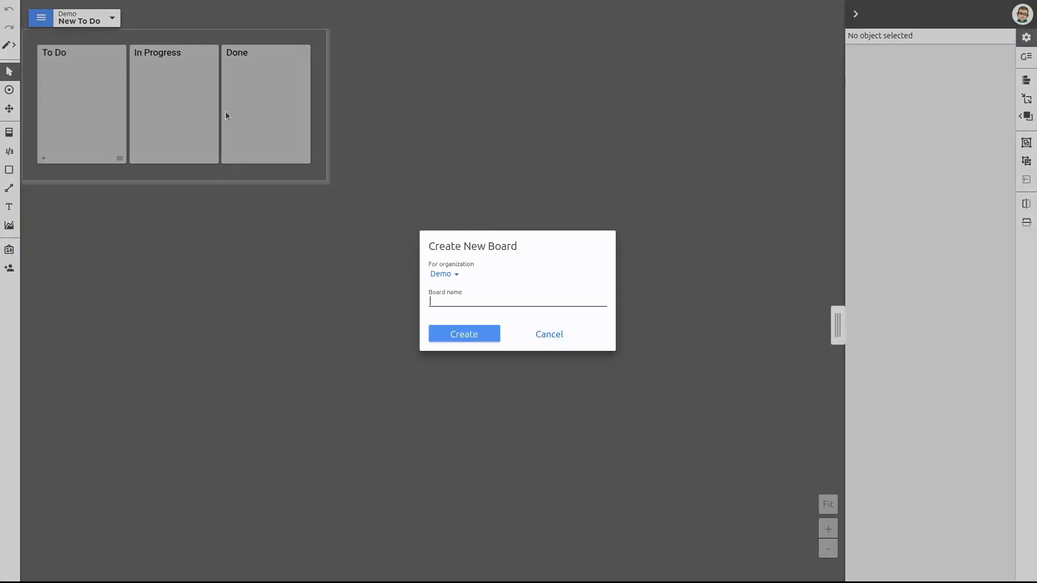
type("All To Dos")
left_click(461, 335)
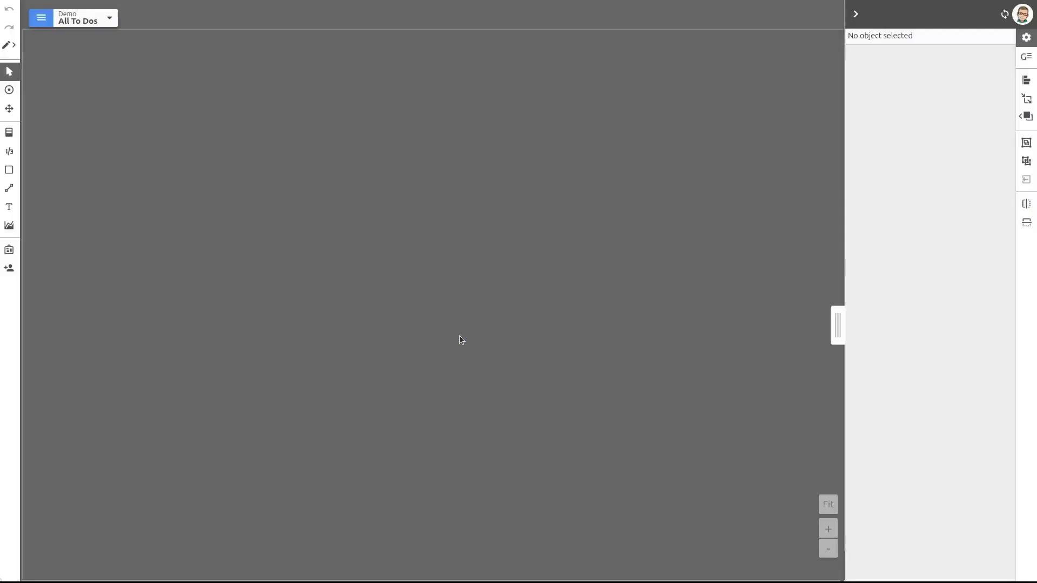
Copy the To Do board's three bins together and paste them near the upper-left corner of the All To Dos board
left_click(102, 18)
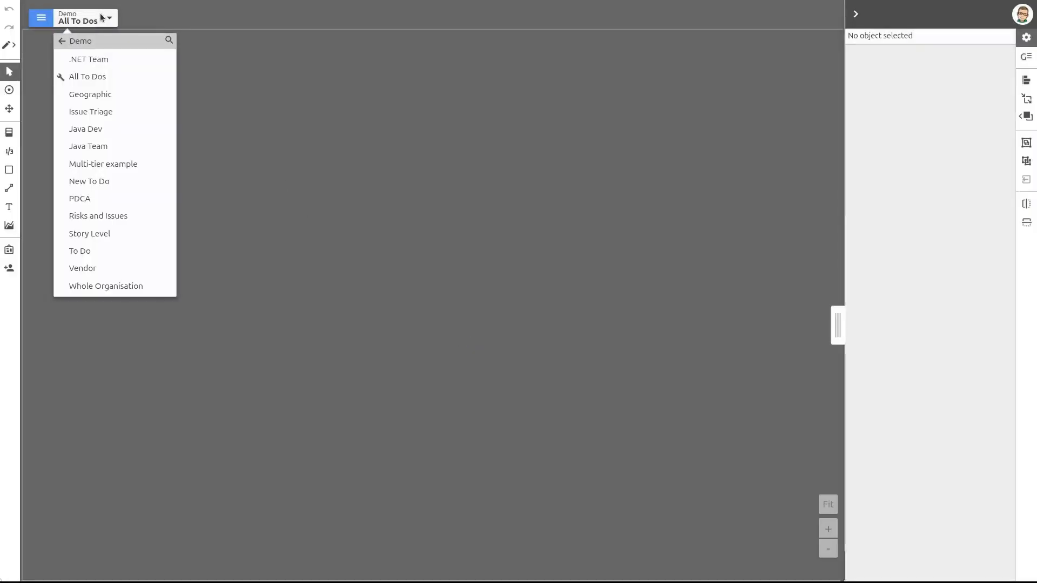
left_click(102, 252)
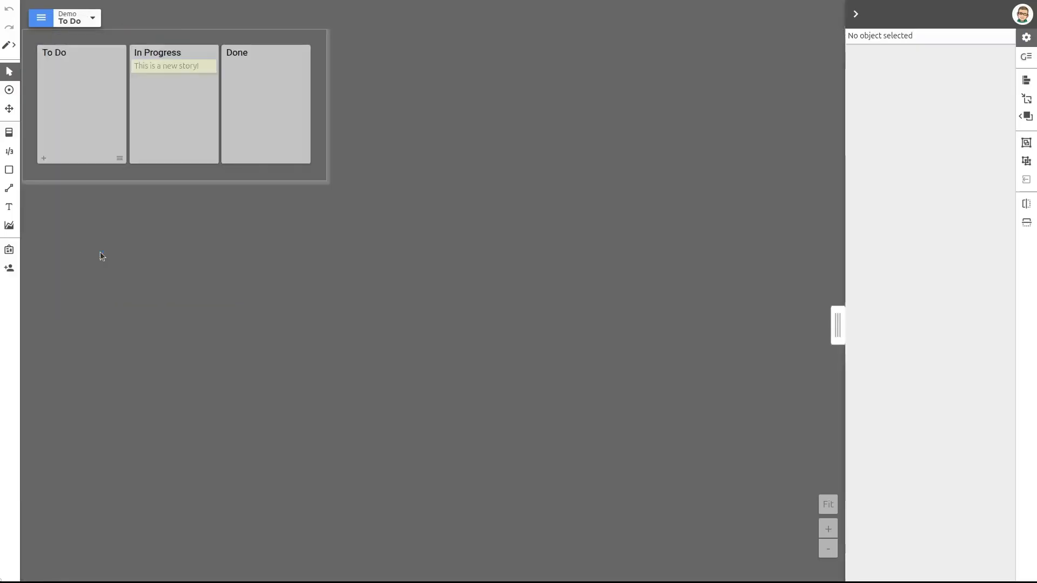
left_click_drag(390, 247, 22, 31)
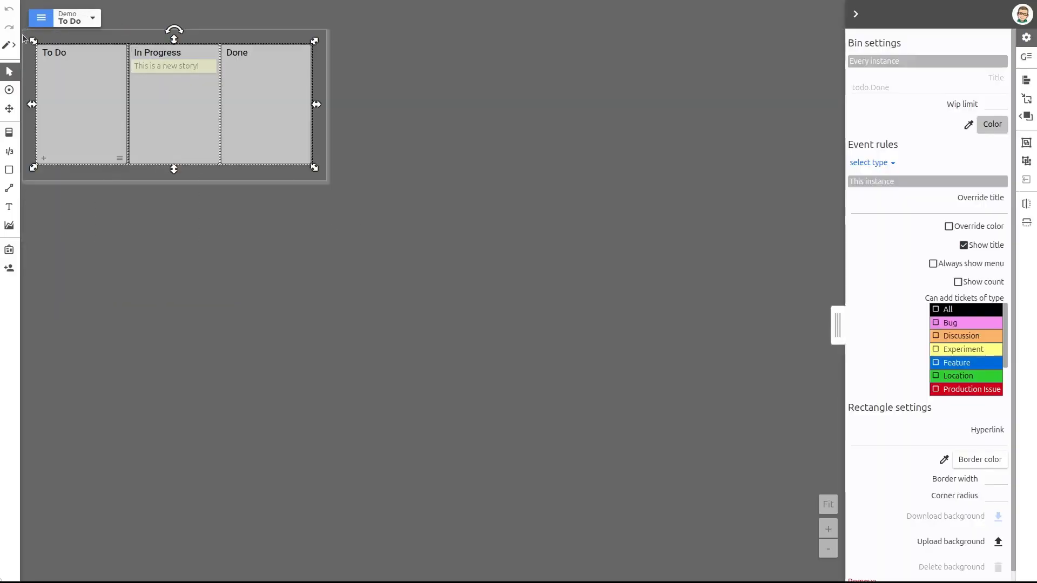
left_click(71, 15)
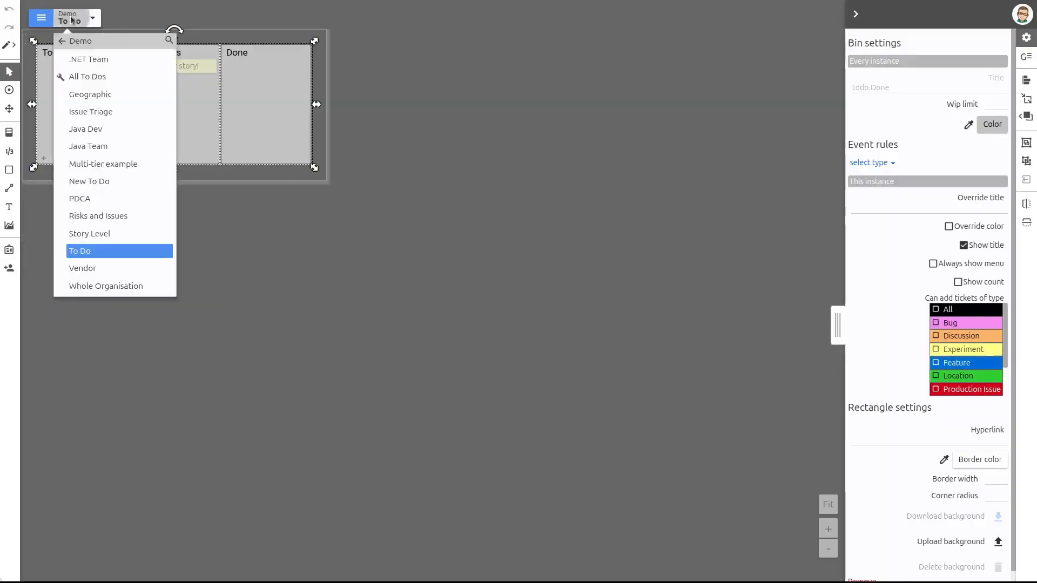
left_click(96, 76)
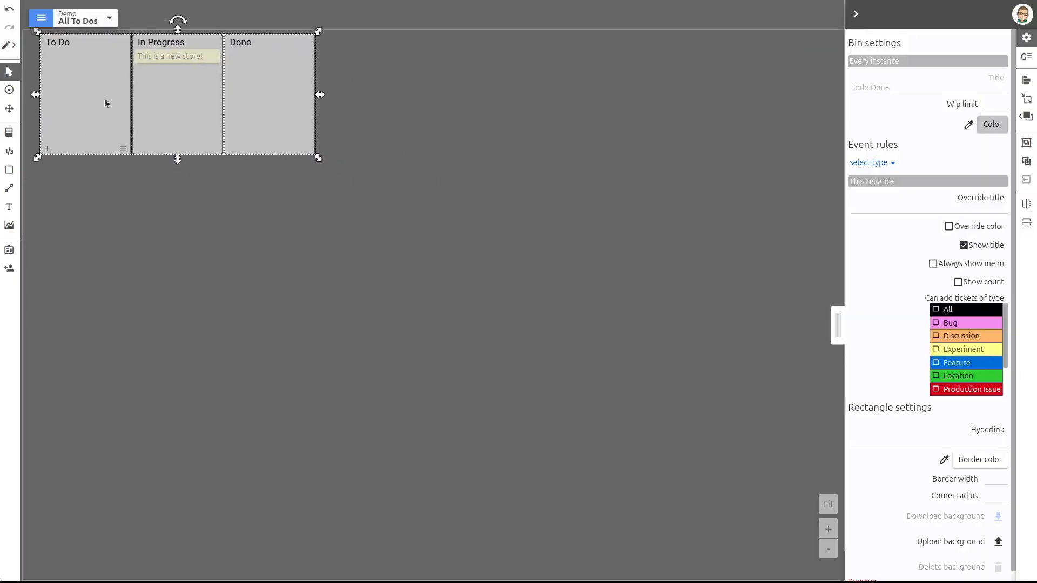
Copy the New To Do board's three bins into the All To Dos board and align them directly below the first set
left_click(81, 17)
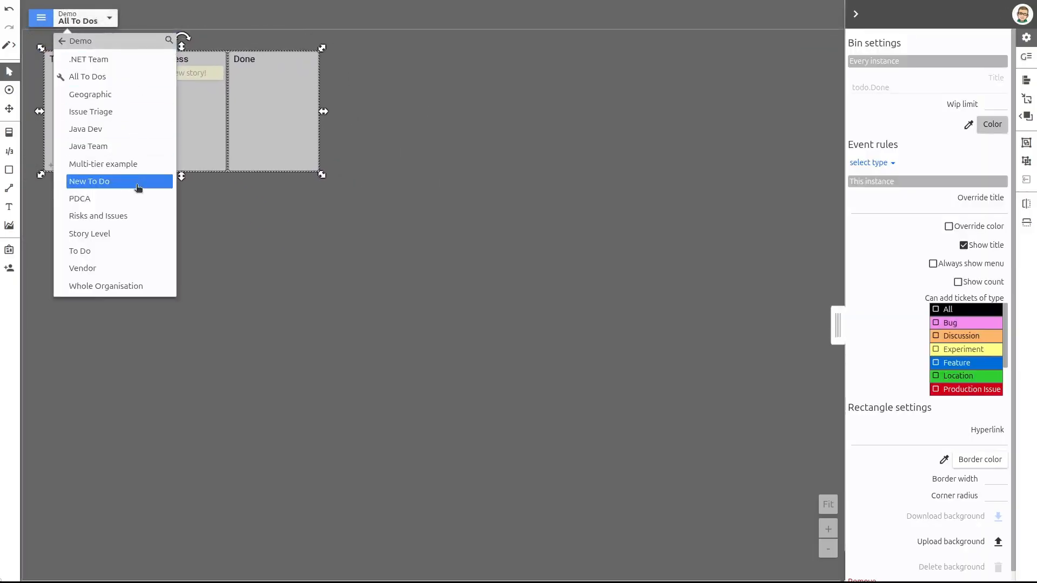
left_click(138, 185)
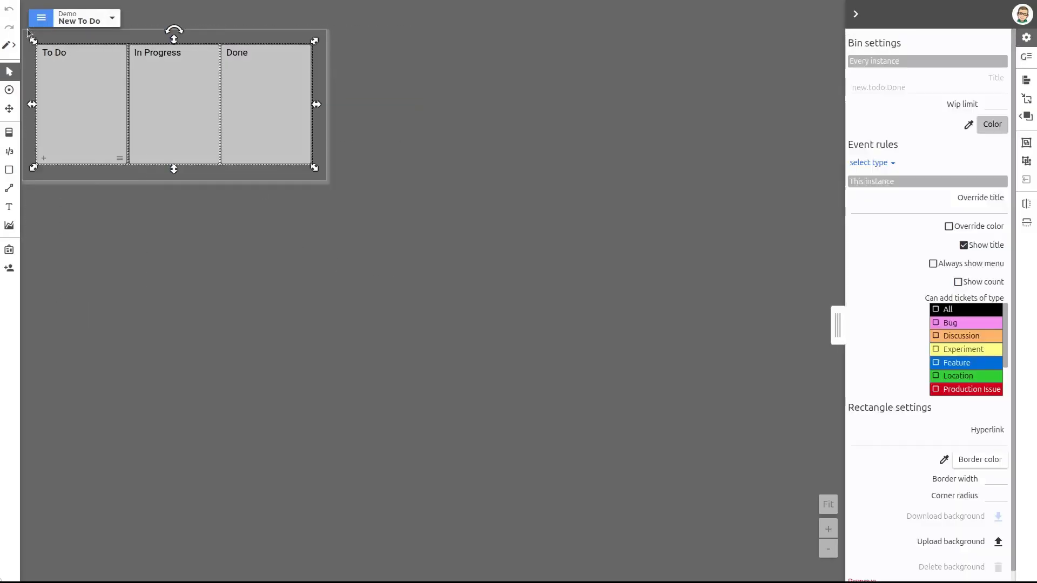
left_click(86, 21)
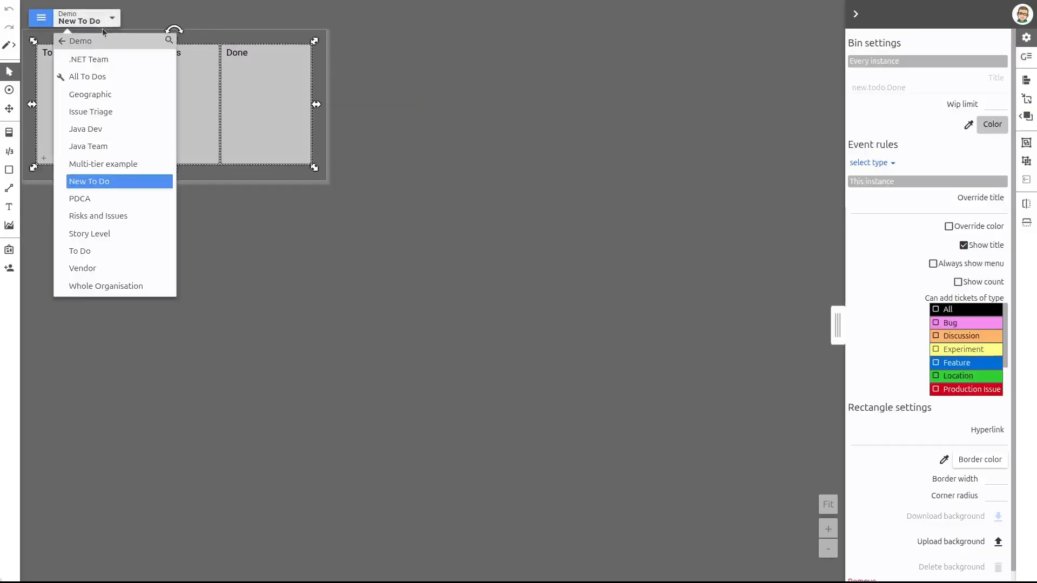
left_click(106, 75)
key("ctrl+v")
left_click_drag(235, 307, 116, 250)
left_click(158, 361)
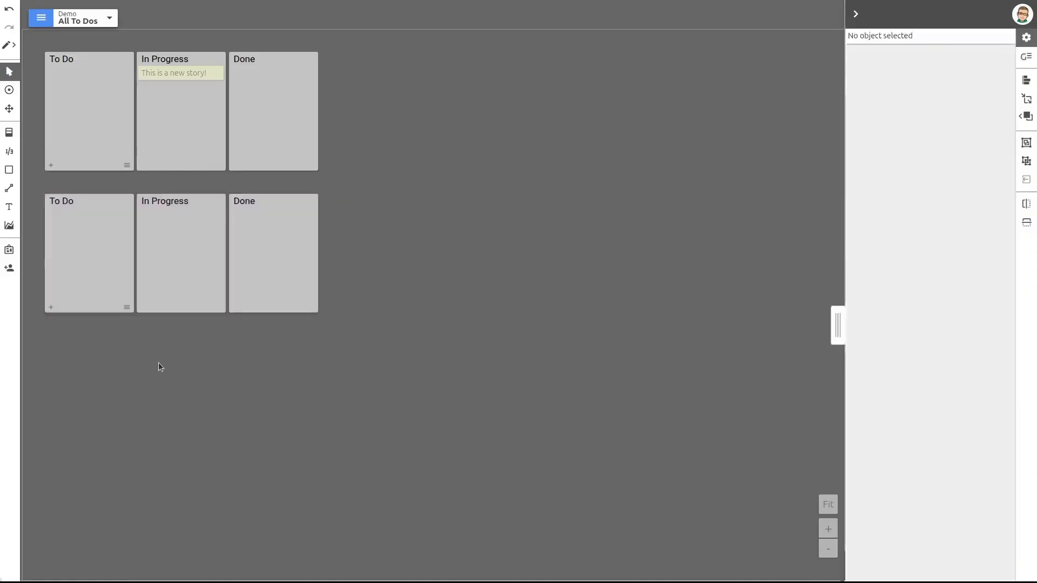
Shrink the All To Dos board to fit closely around both rows of bins, about 534 wide and 517 high
scroll(266, 392, "down", 2)
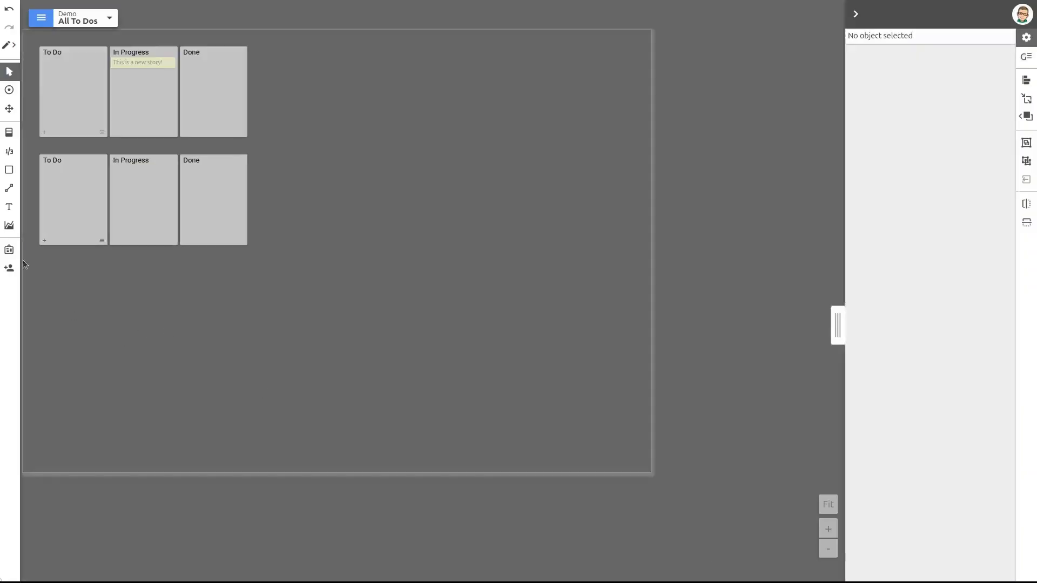
left_click(90, 290)
left_click_drag(654, 474, 266, 265)
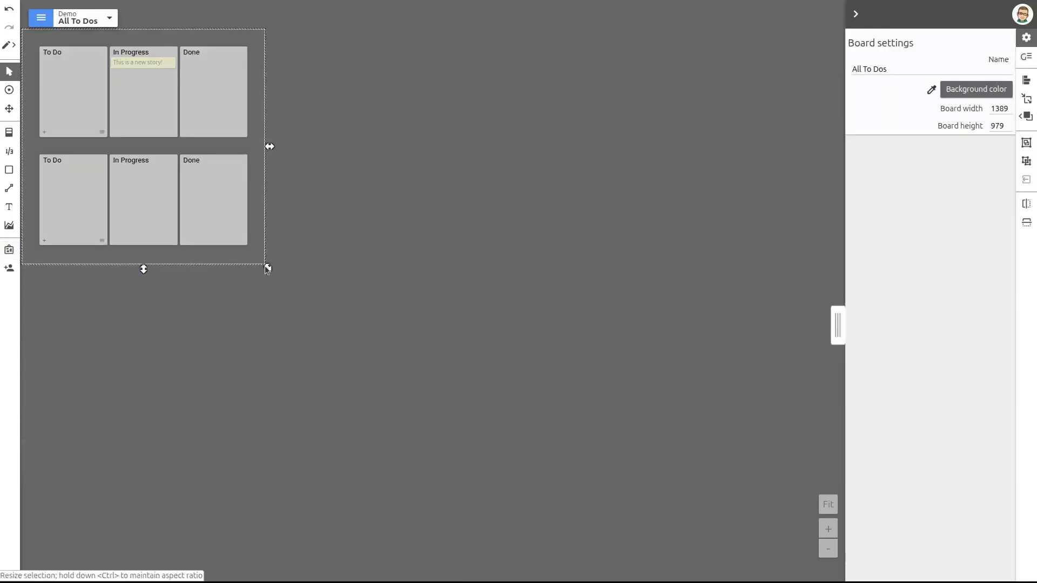
Publish the changes made to the All To Dos board
left_click(40, 19)
left_click(63, 62)
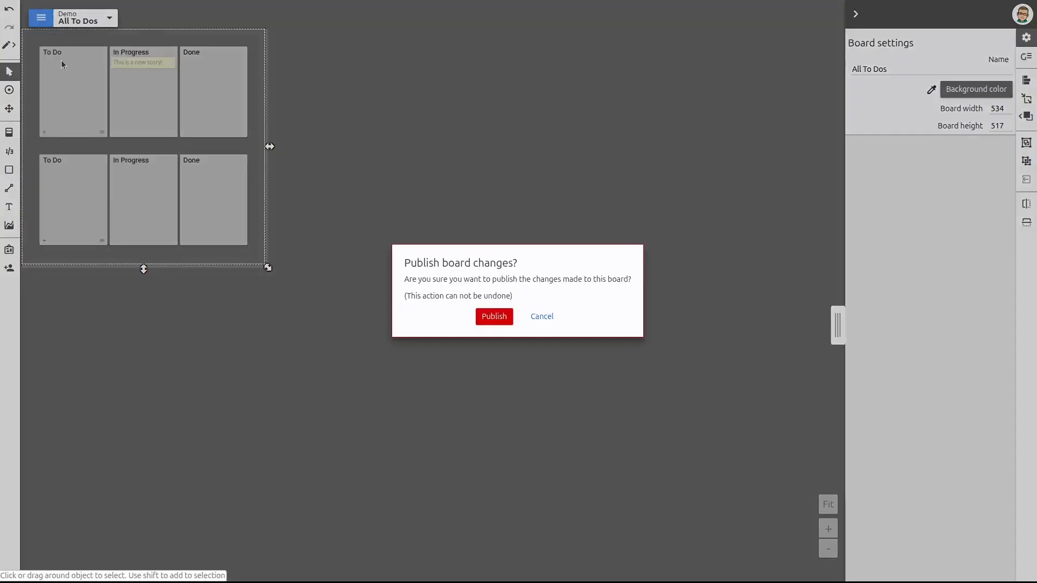
left_click(493, 318)
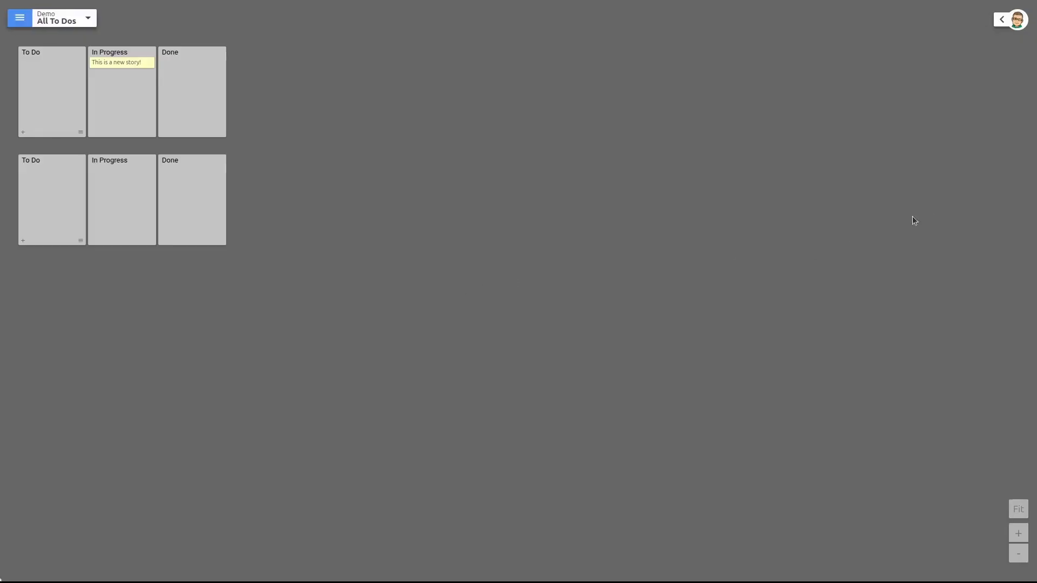
Resize the All To Dos and Java Dev windows so that they sit side by side across the screen
left_click_drag(1032, 211, 296, 167)
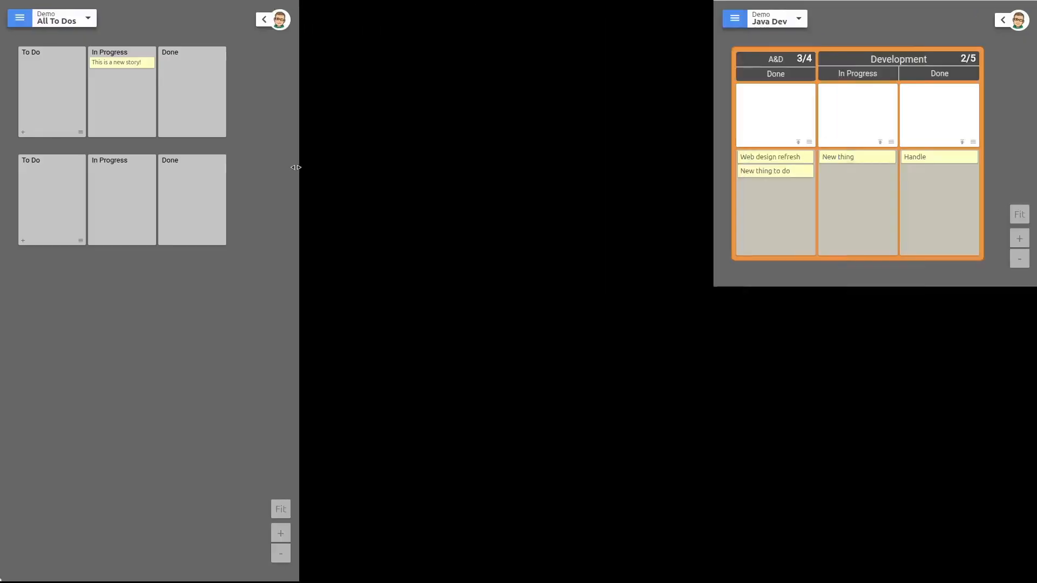
left_click_drag(708, 287, 371, 580)
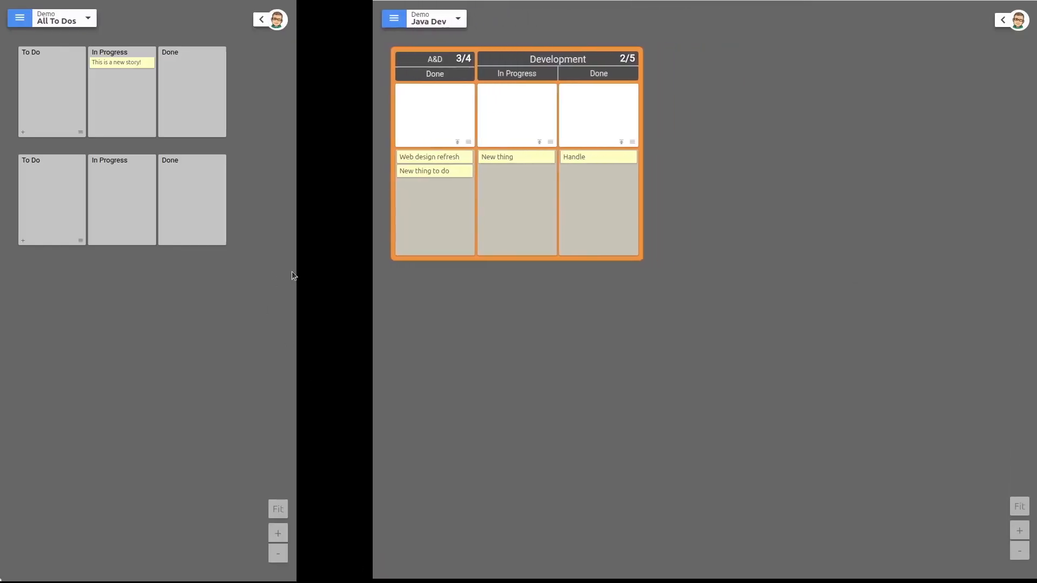
left_click_drag(297, 268, 367, 274)
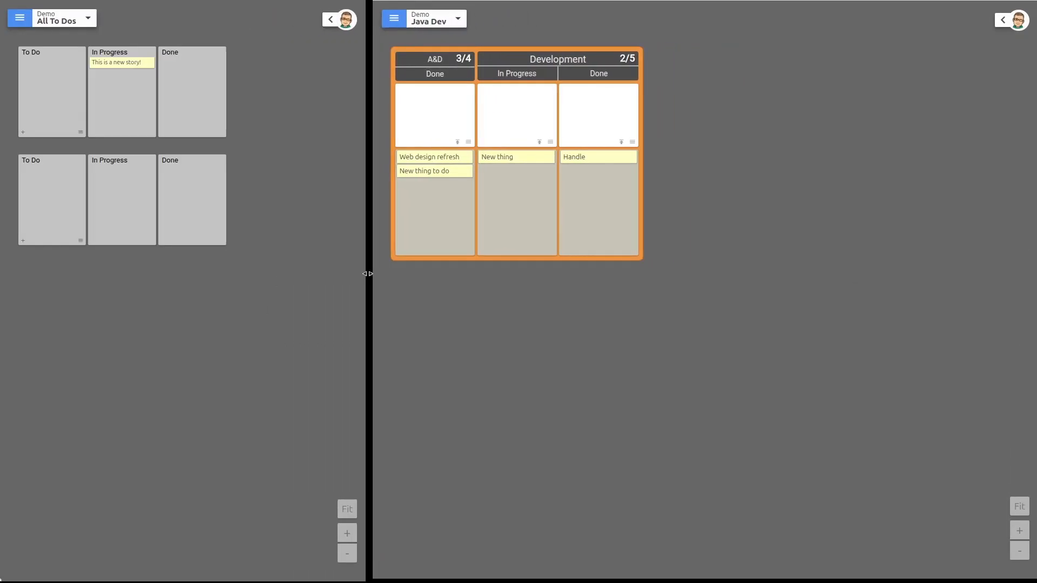
Switch the Java Dev window to the To Do board and move the "This is a new story!" ticket to Done
left_click(458, 18)
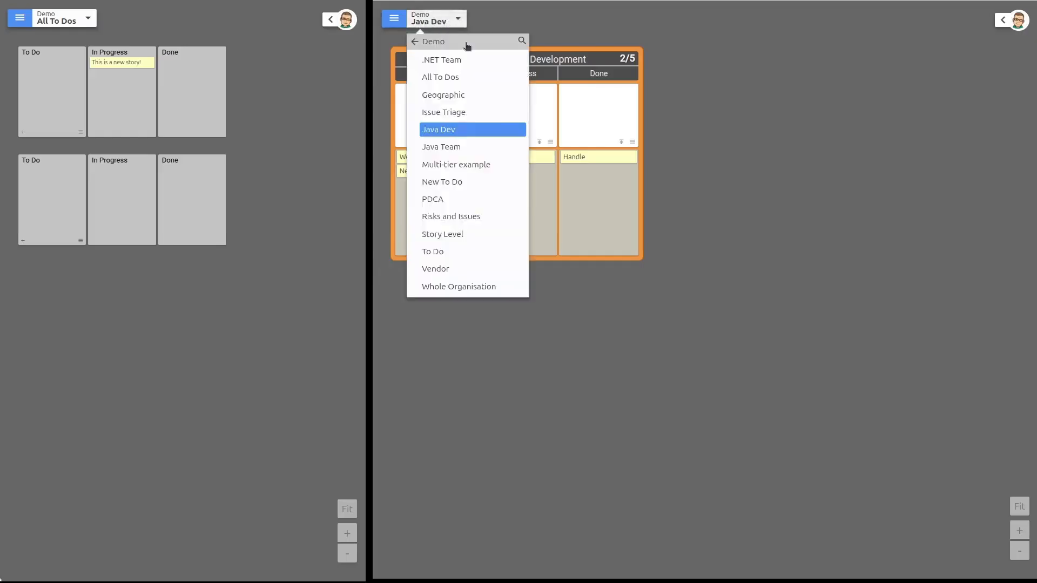
left_click(499, 256)
left_click_drag(692, 114, 861, 138)
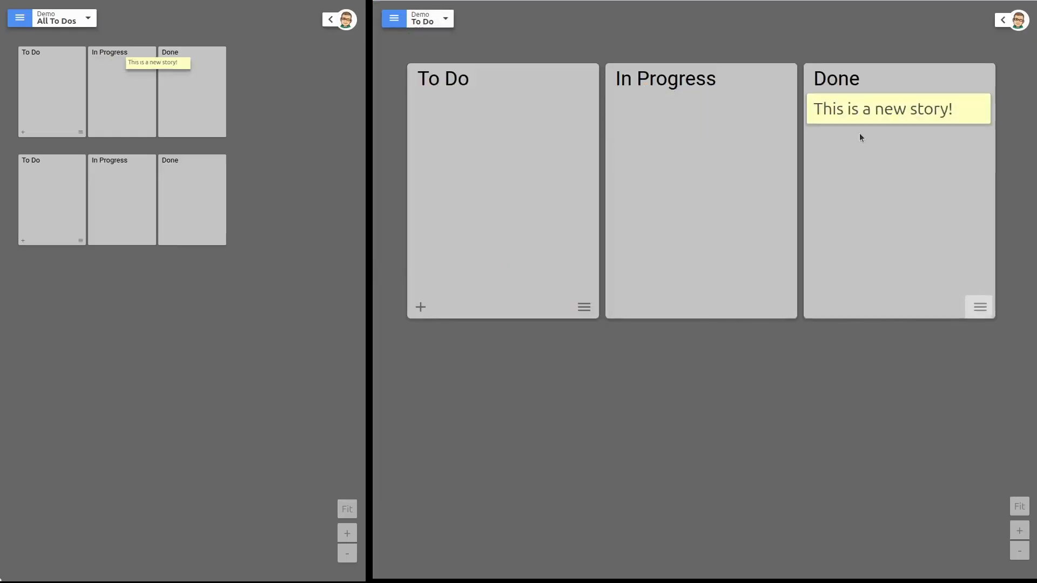